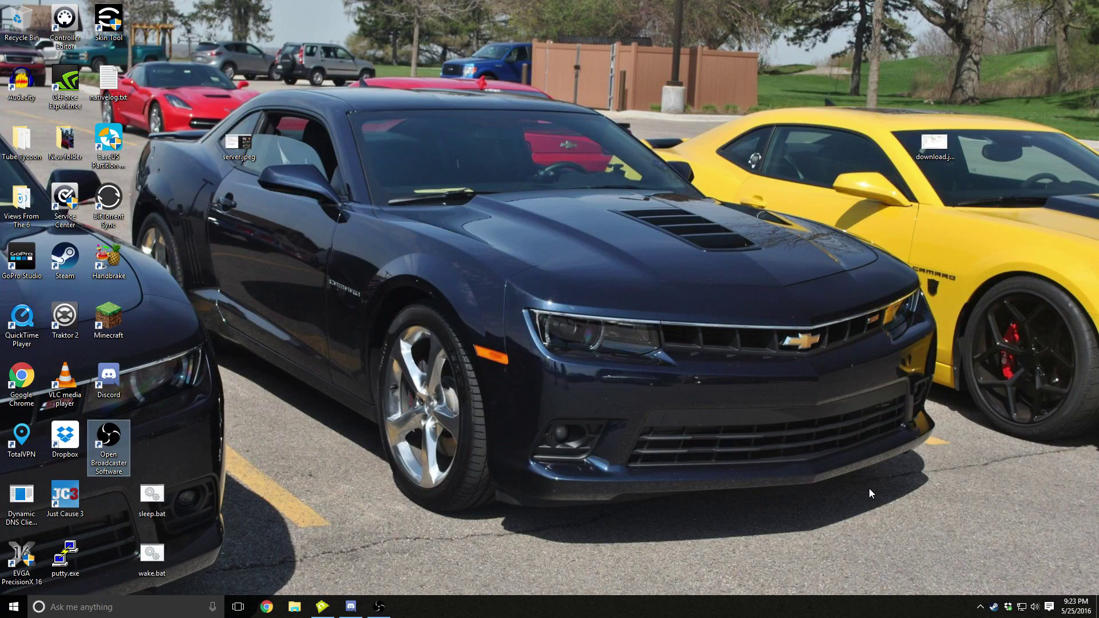
# - Launch Chrome and load the openmediavault login page at 10.0.0.75
pyautogui.click(274, 610)
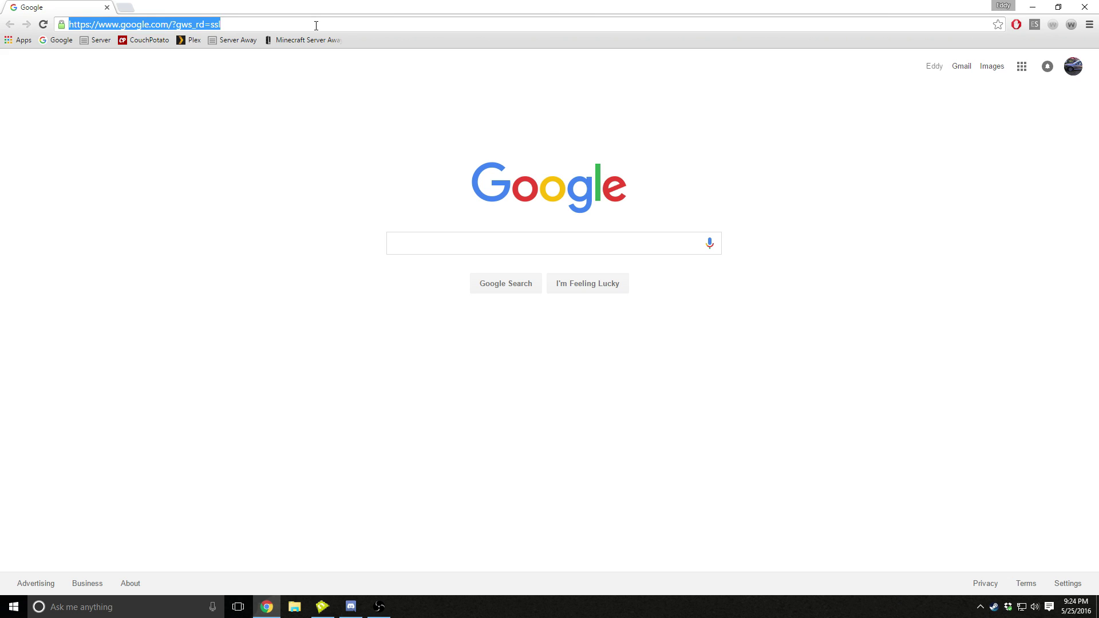
pyautogui.write('10.0')
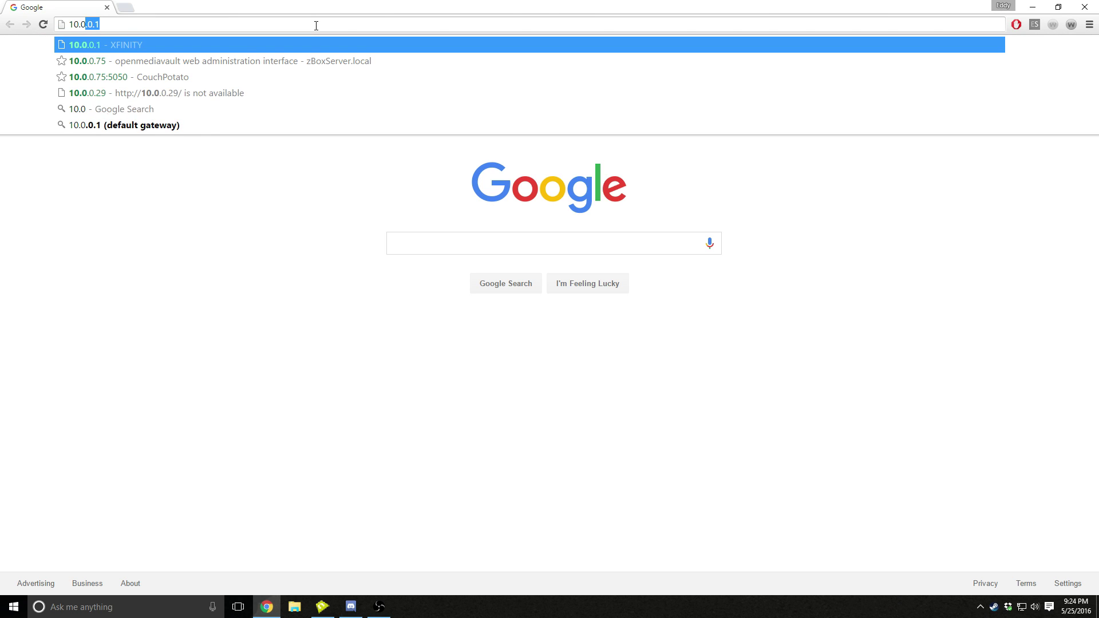
pyautogui.write('.0.')
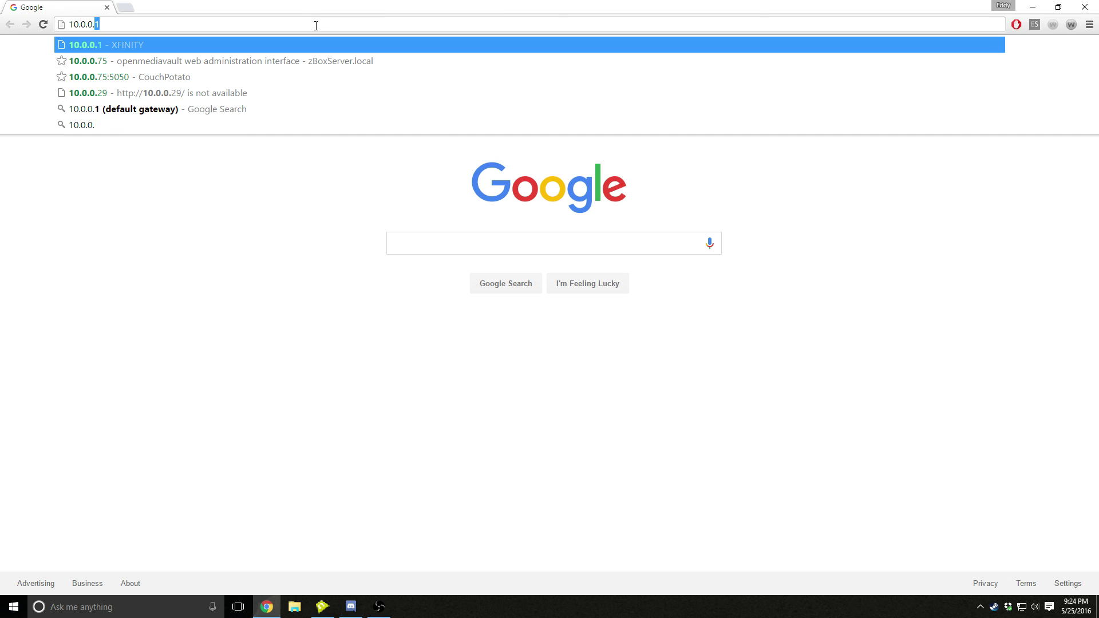
pyautogui.write('75')
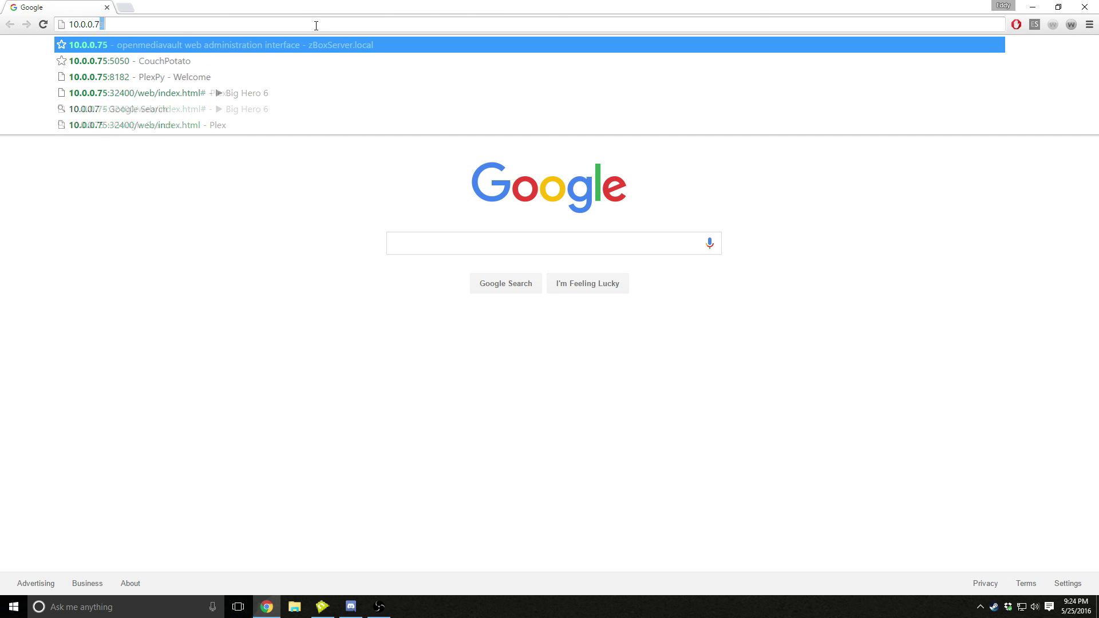
pyautogui.press('Return')
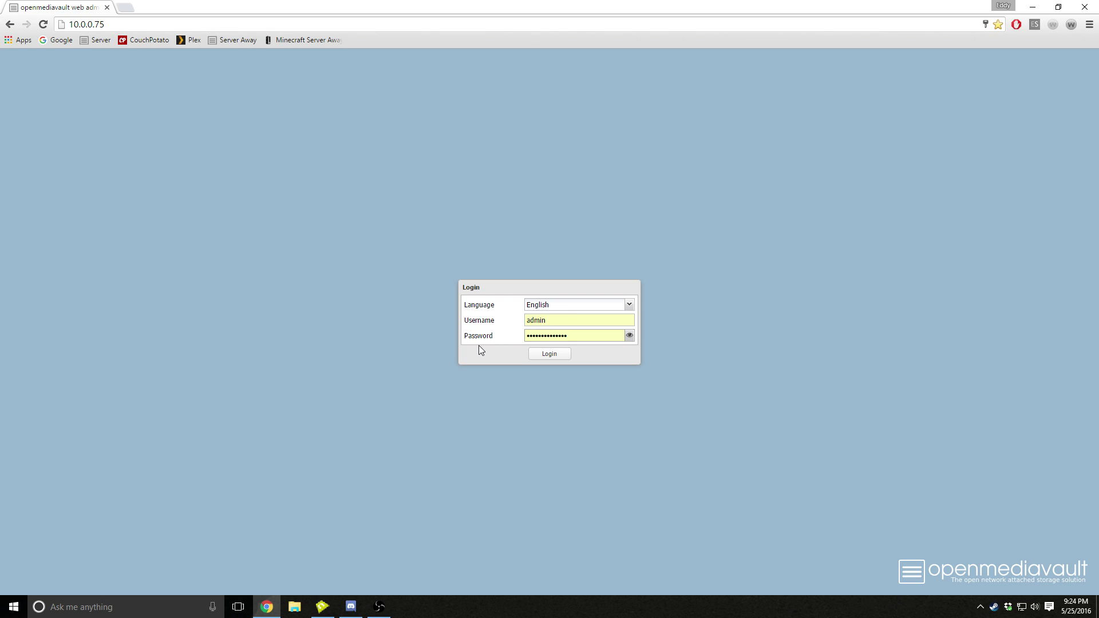
# - Log in as administrator and go to System > Update Manager
pyautogui.click(560, 358)
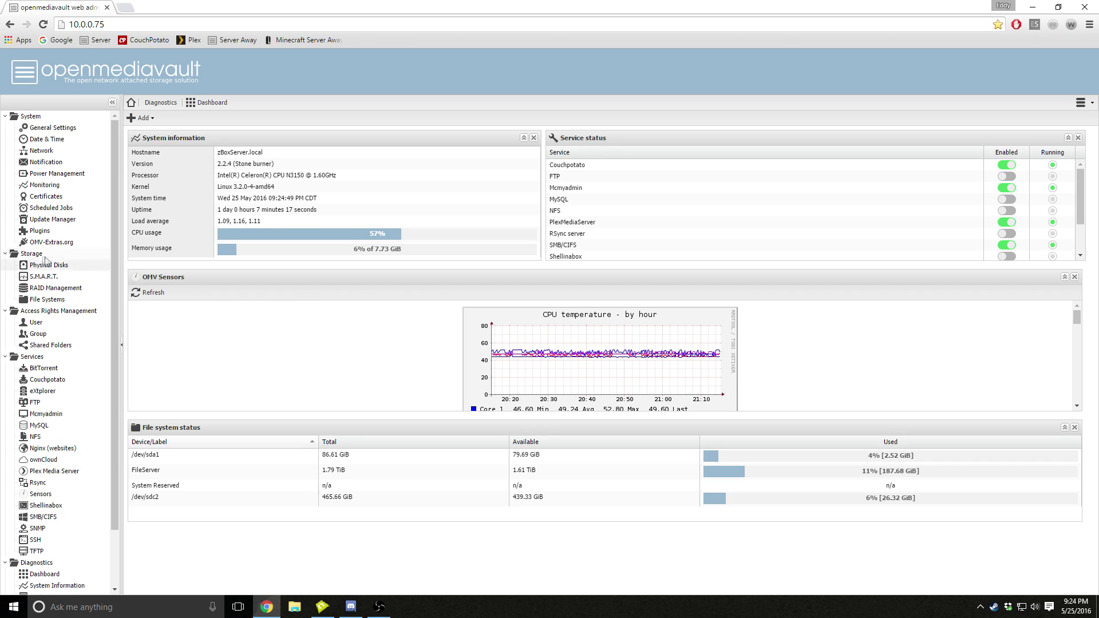
pyautogui.click(55, 220)
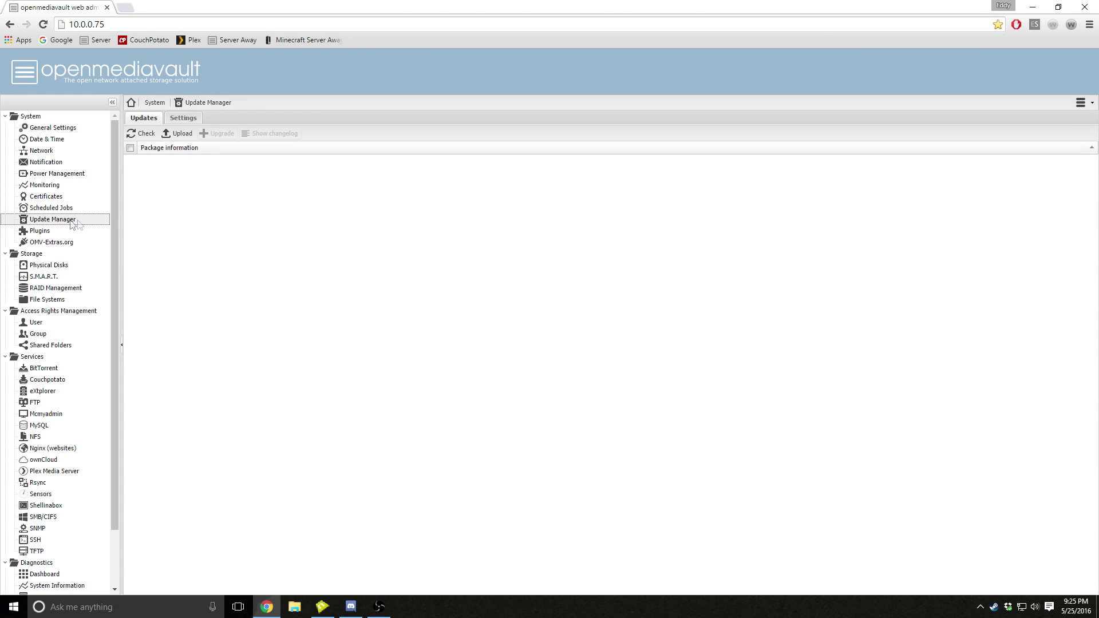
# - Select all updates, search the plugins for 'omv-extr', and view the OMV-Extras repository settings
pyautogui.click(130, 149)
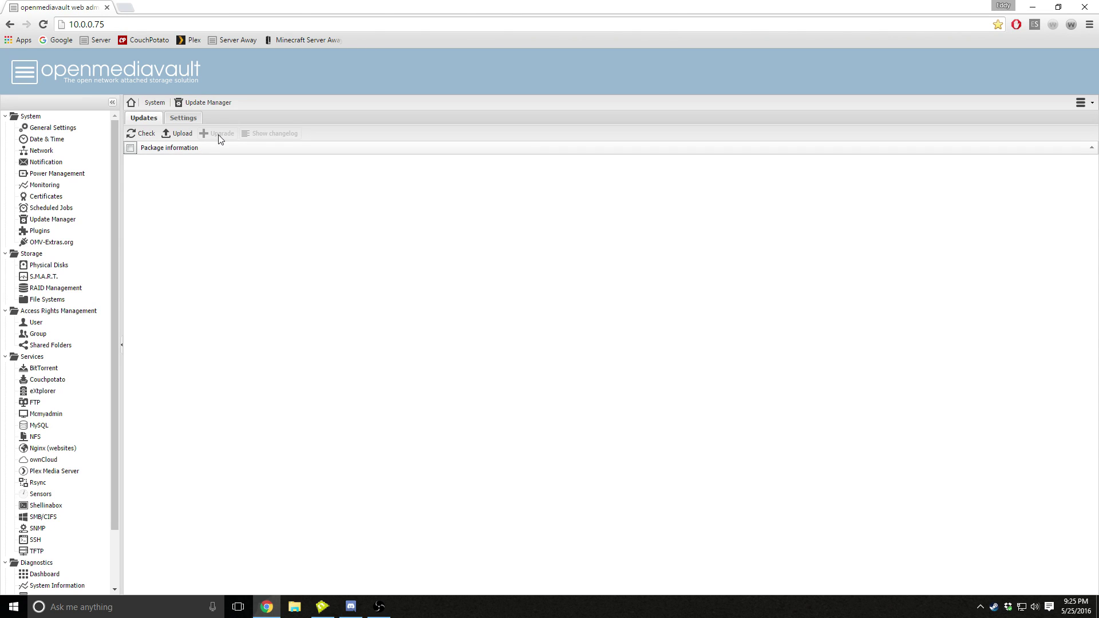
pyautogui.click(40, 231)
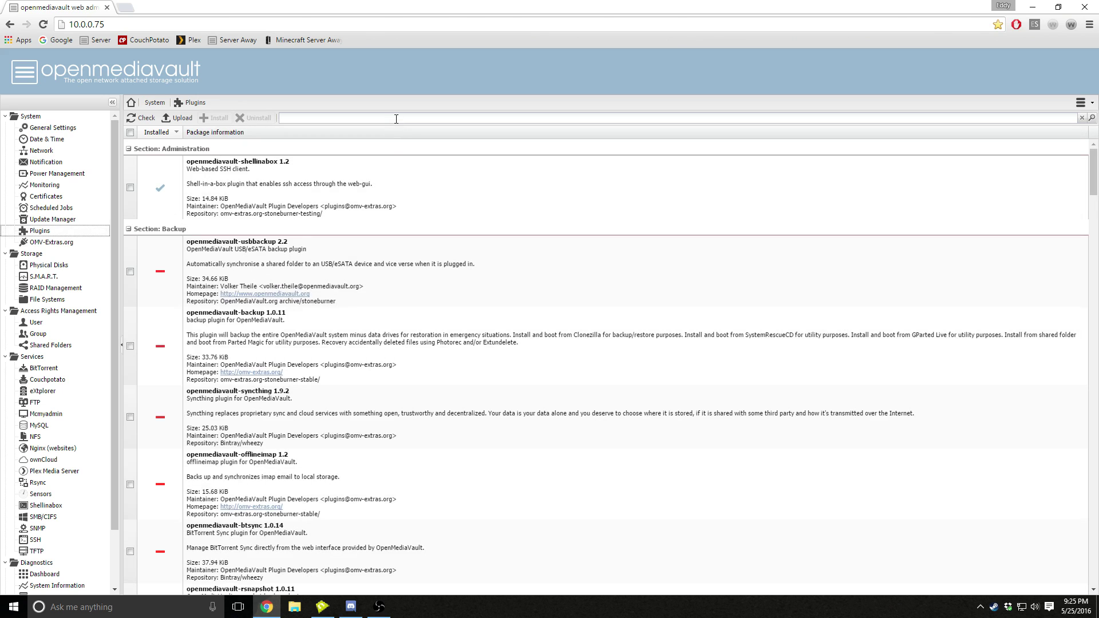
pyautogui.click(396, 118)
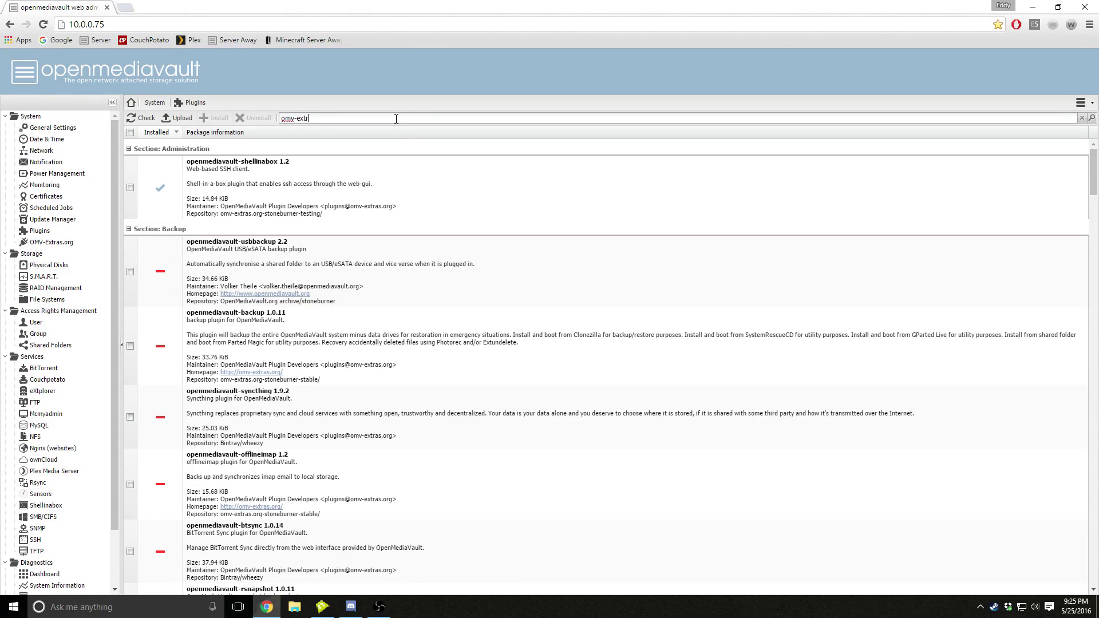
pyautogui.press('Return')
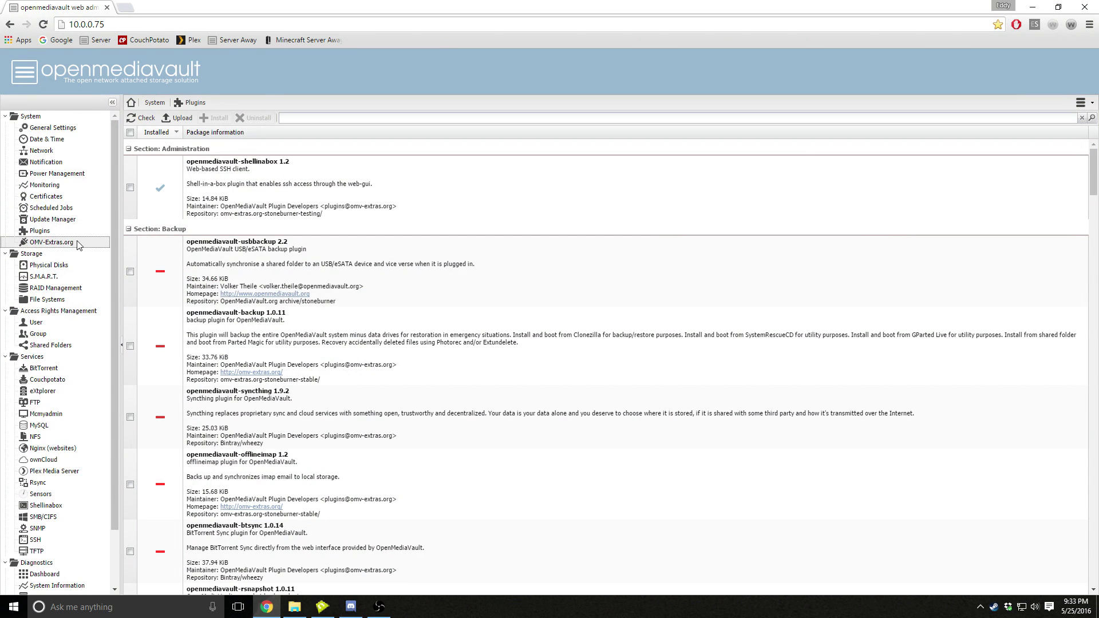
pyautogui.click(79, 245)
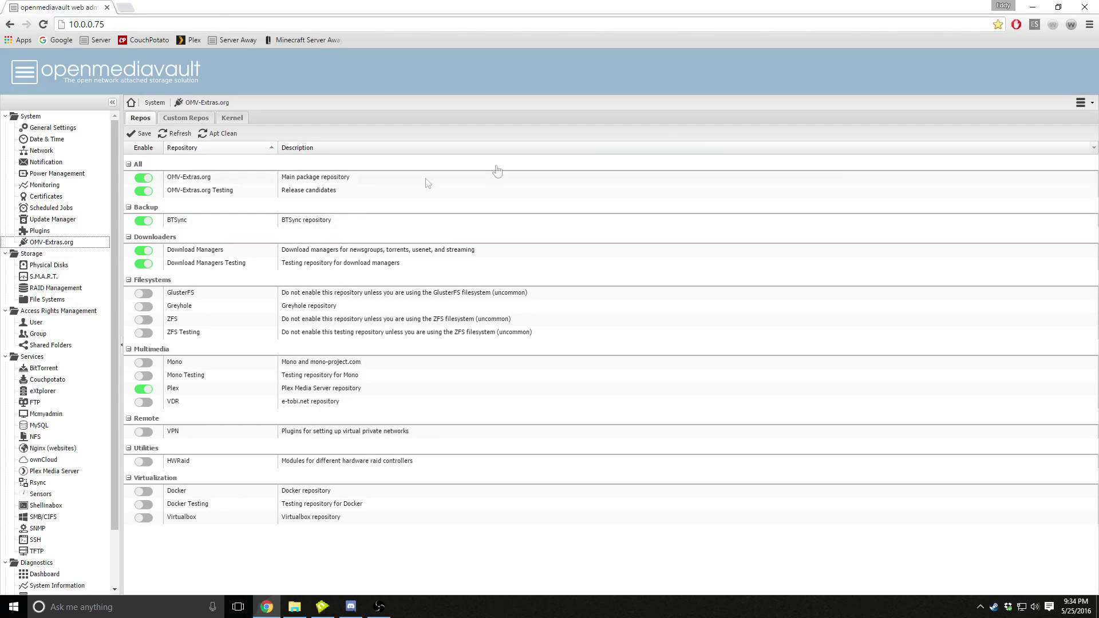
# - Search the plugins for 'plex', select Plex Media Server, then review physical disks and RAID
pyautogui.click(40, 230)
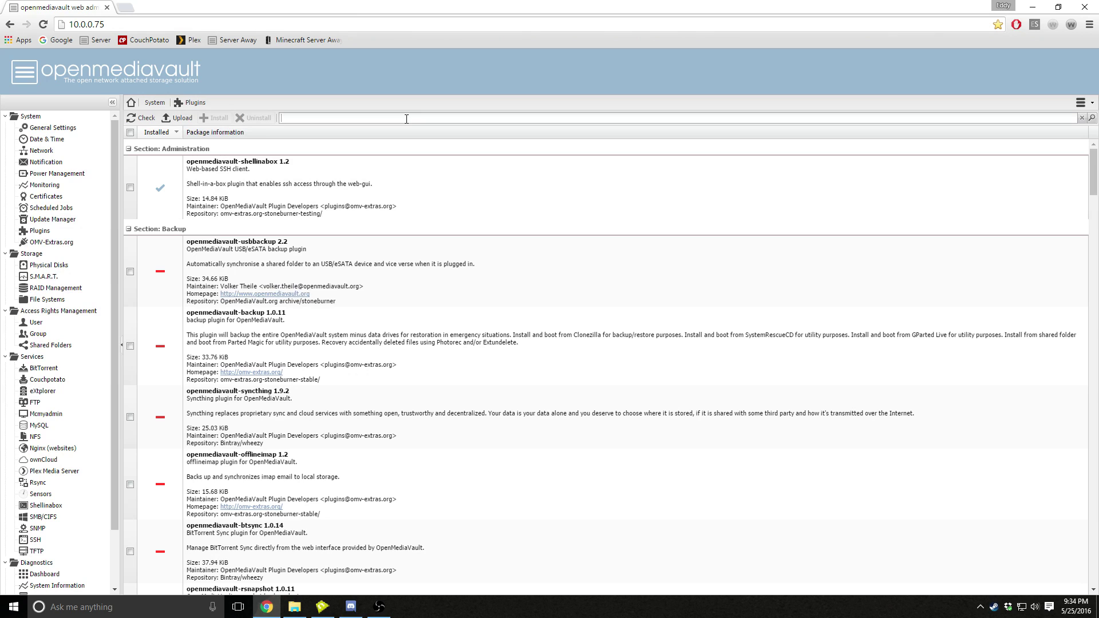
pyautogui.click(407, 119)
pyautogui.write('plex')
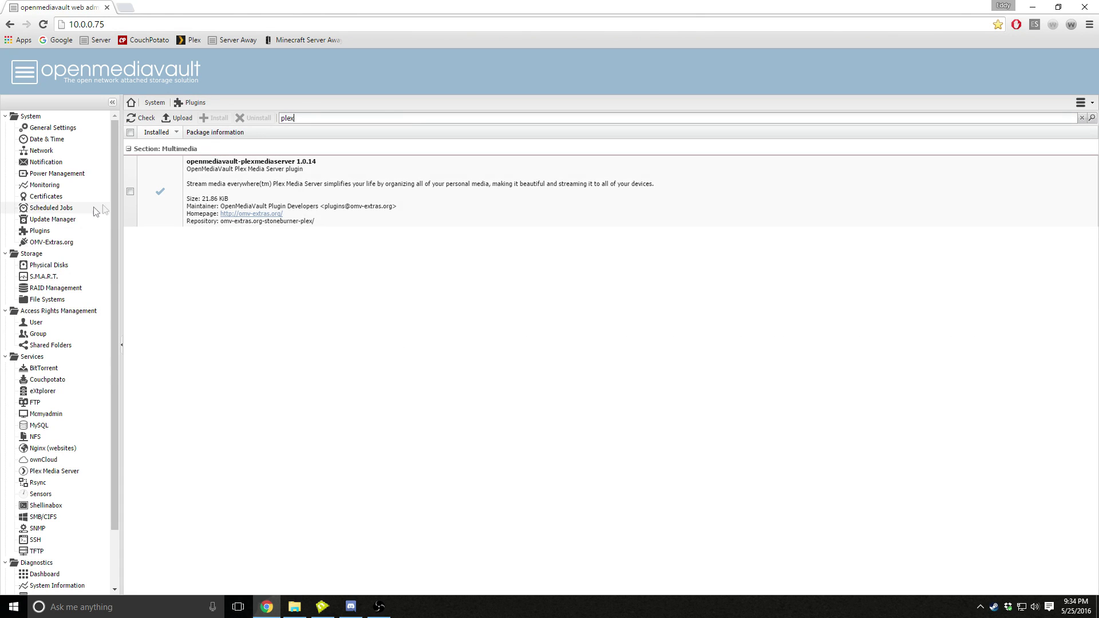
pyautogui.click(130, 191)
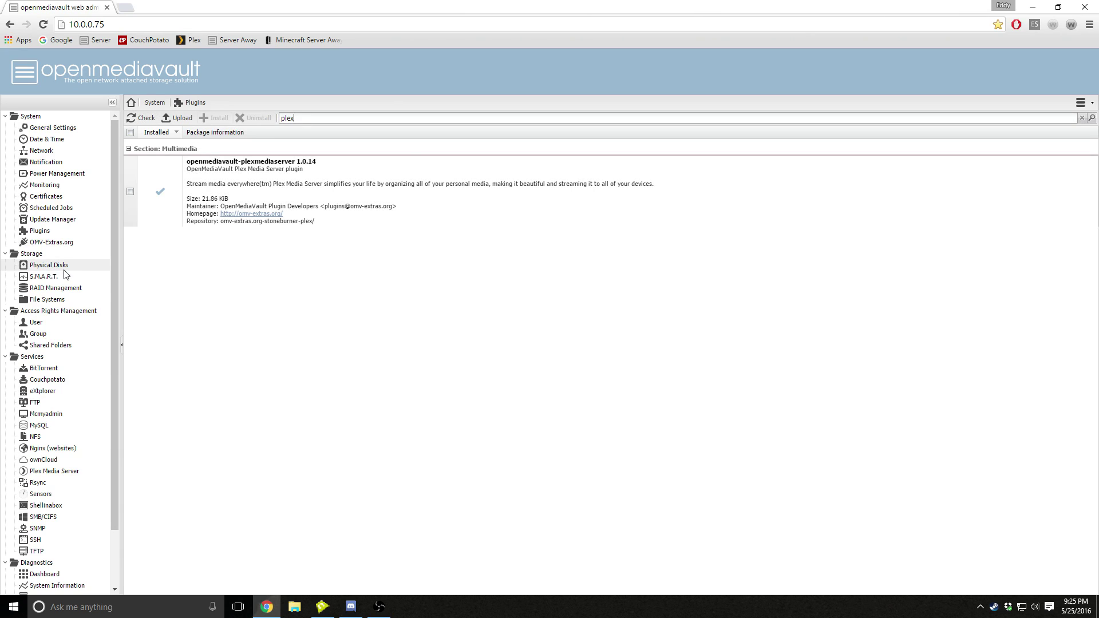
pyautogui.click(48, 265)
pyautogui.click(56, 289)
# - Review the file systems, selecting /dev/sdc1, then view user accounts and shared folders
pyautogui.click(39, 300)
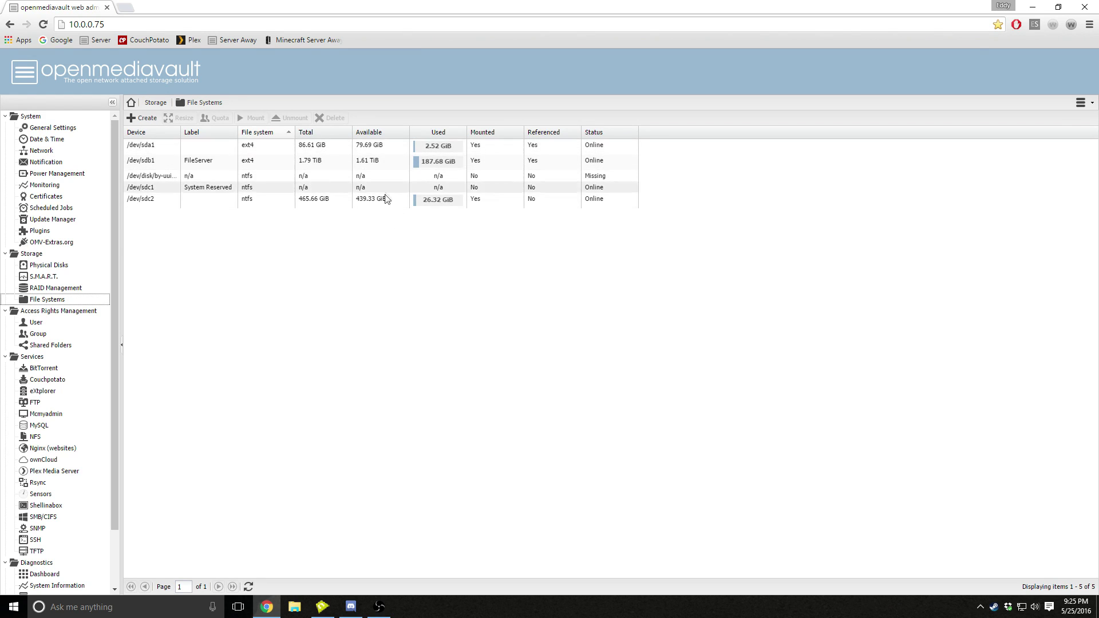
pyautogui.click(246, 188)
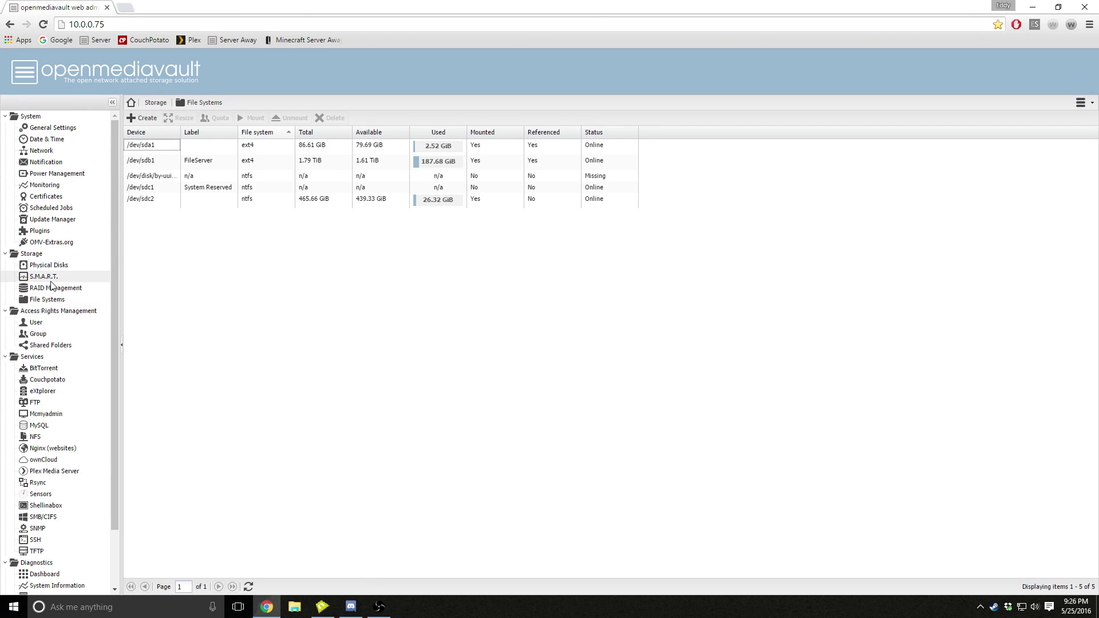
pyautogui.click(49, 324)
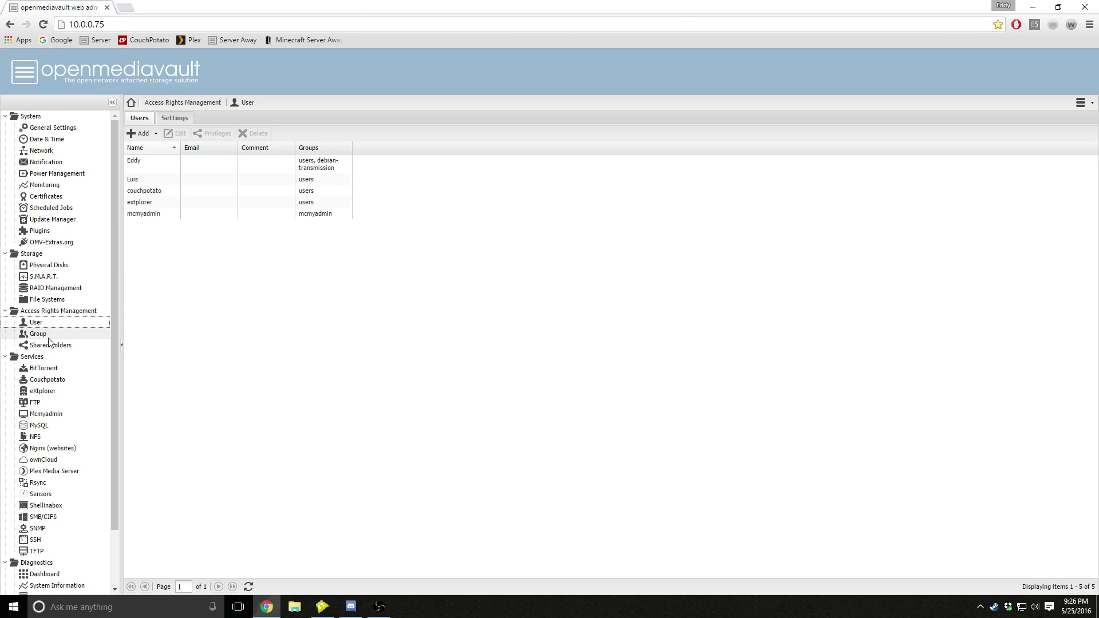
pyautogui.click(56, 347)
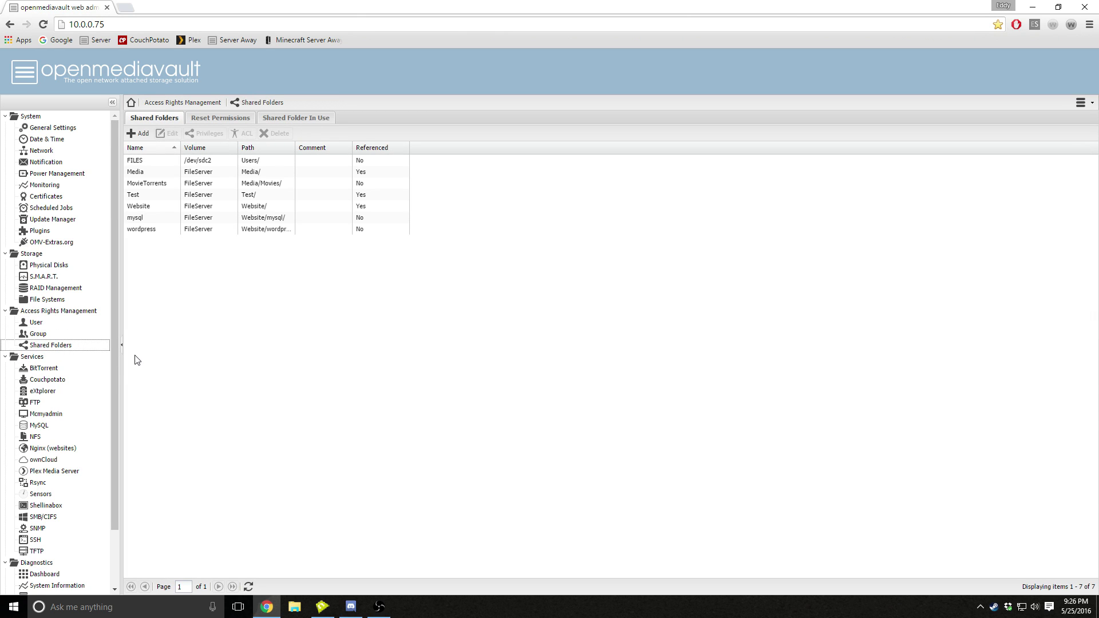
# - Start a new shared folder on the FileServer volume, browse for its path, then cancel
pyautogui.click(139, 133)
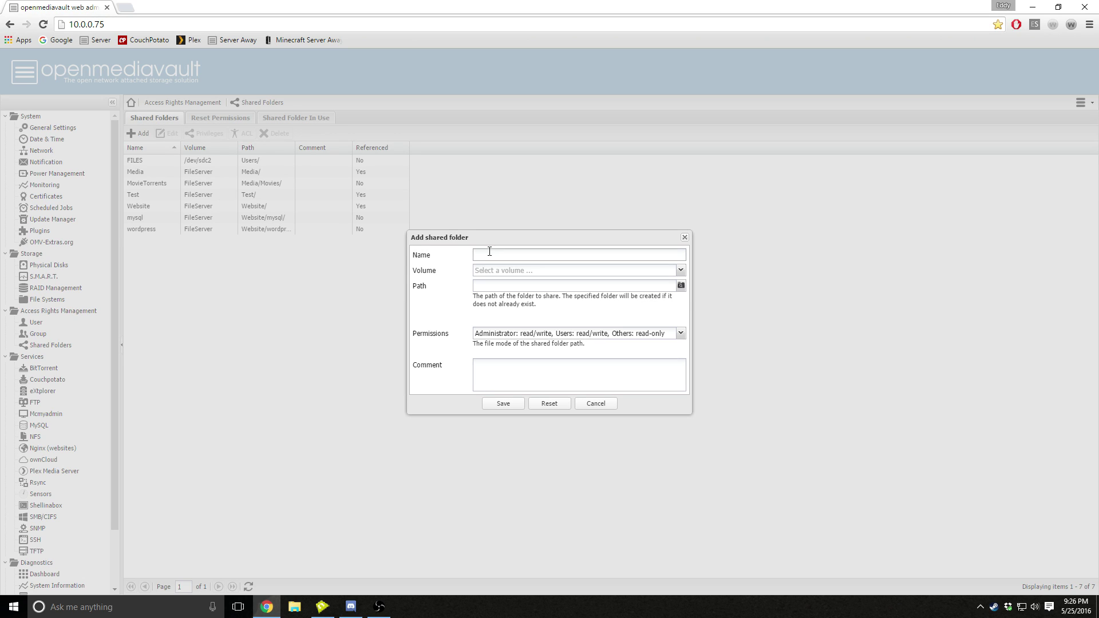
pyautogui.click(509, 275)
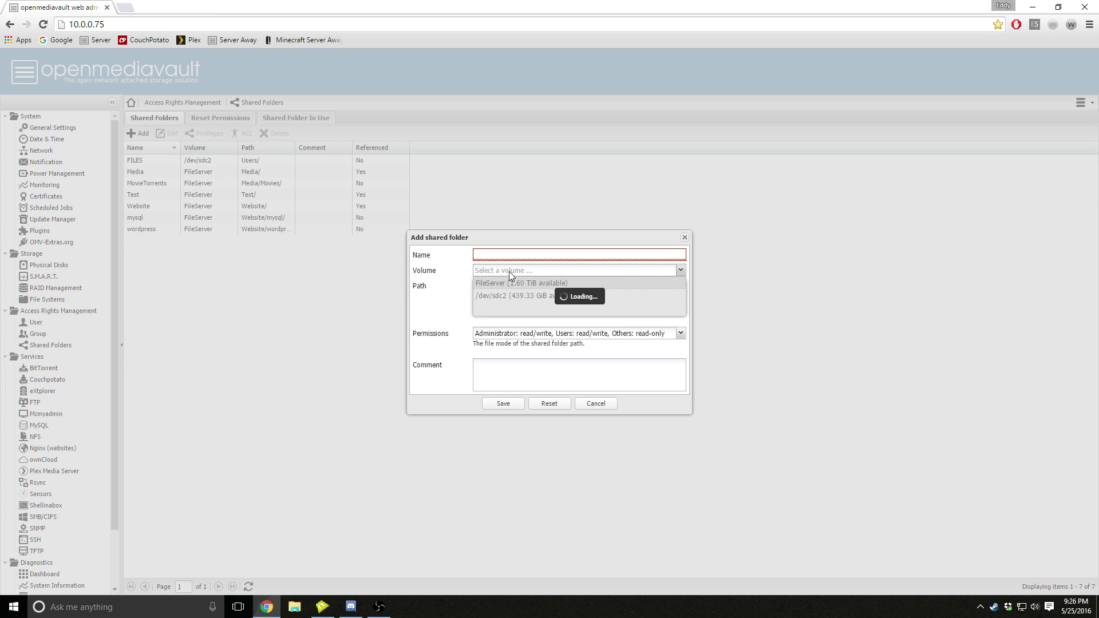
pyautogui.click(466, 300)
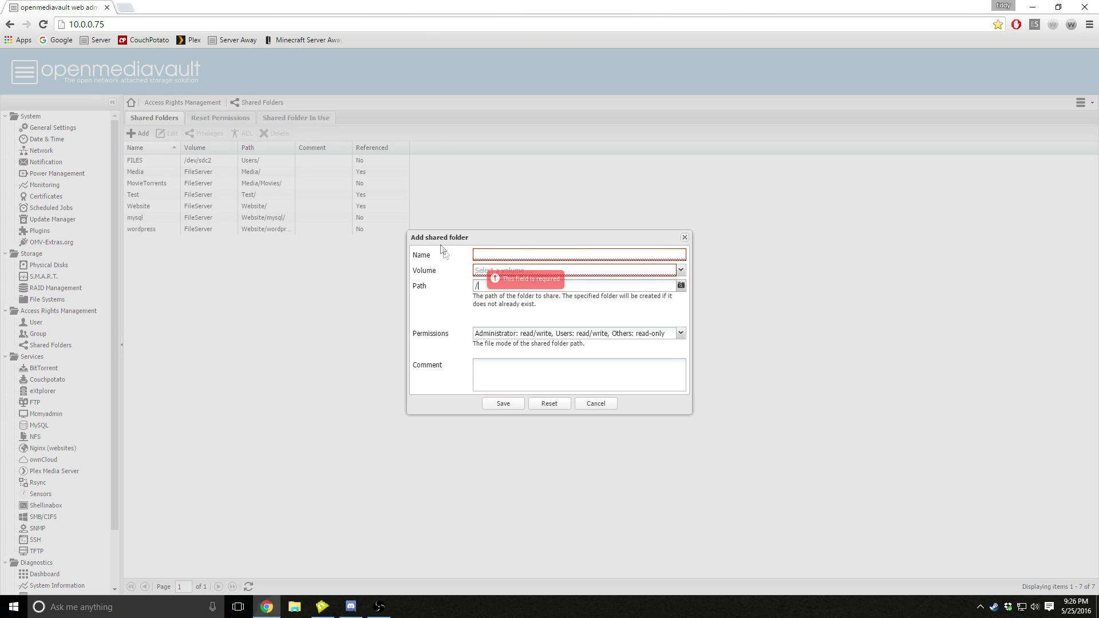
pyautogui.click(681, 286)
pyautogui.click(549, 344)
pyautogui.click(681, 270)
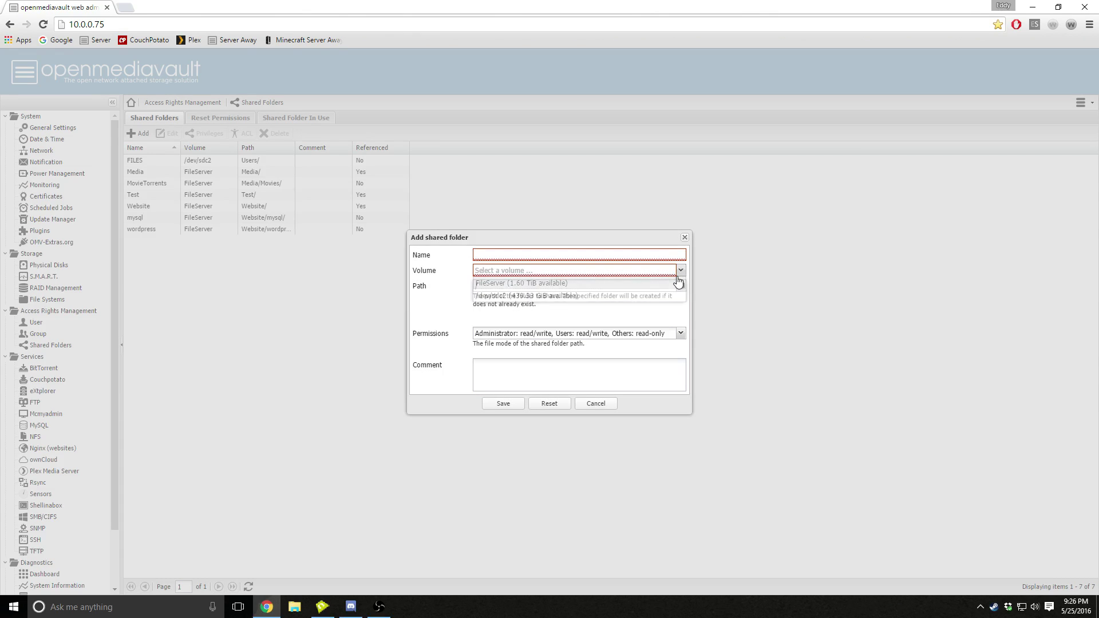
pyautogui.click(535, 293)
pyautogui.click(680, 286)
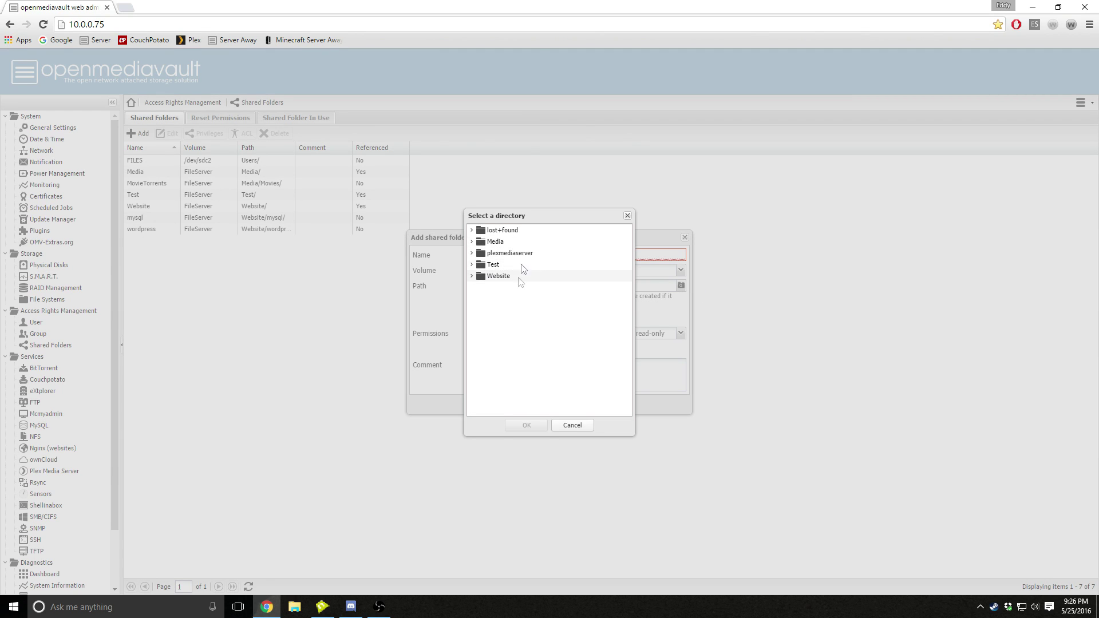
pyautogui.click(574, 426)
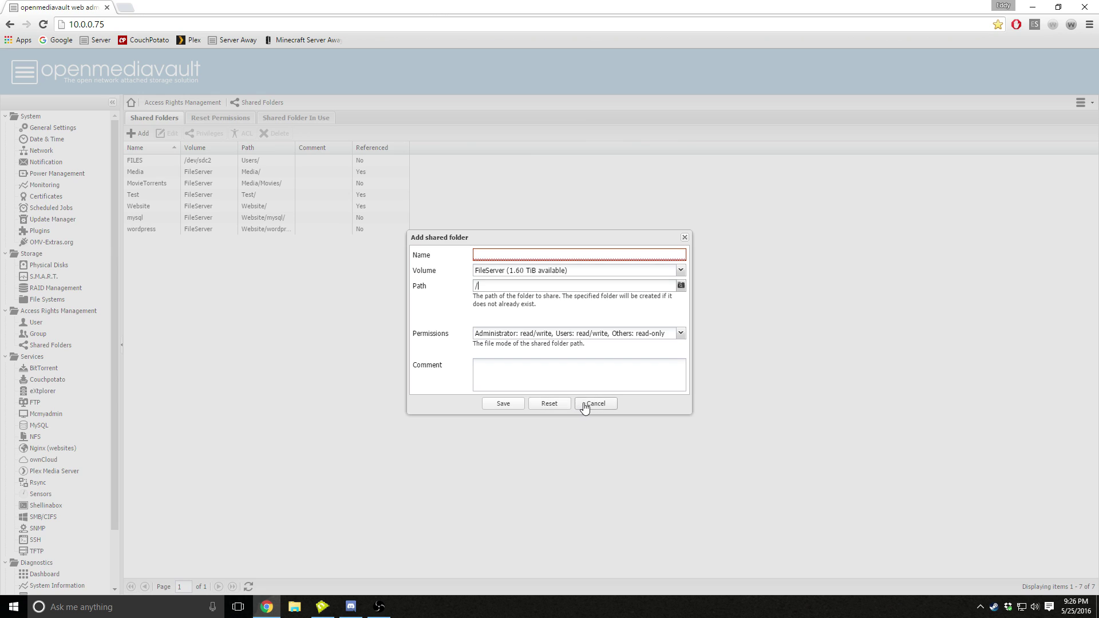
pyautogui.click(592, 404)
# - Open the Test folder's ACL editor, toggle a user's Read/Write access, and close without applying
pyautogui.click(247, 210)
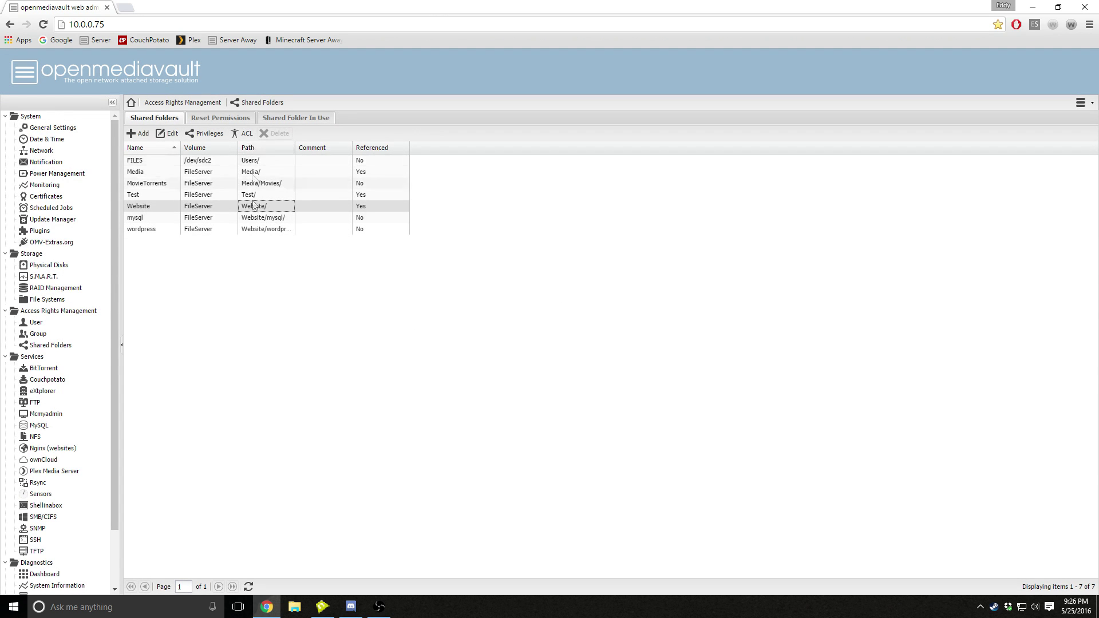
pyautogui.click(199, 184)
pyautogui.click(159, 195)
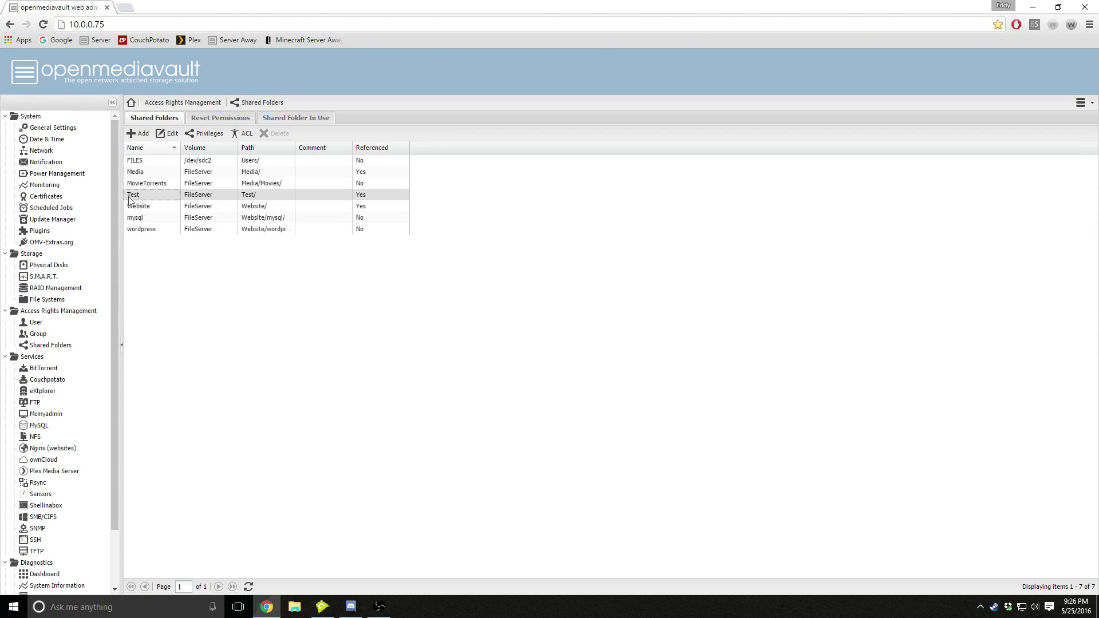
pyautogui.click(251, 135)
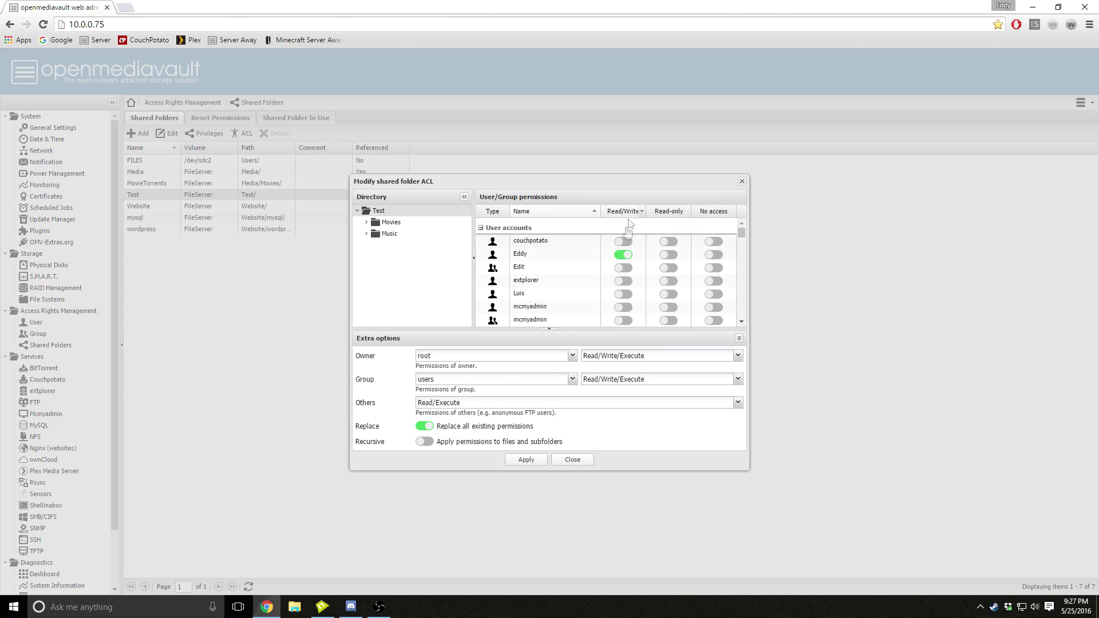
pyautogui.click(620, 253)
pyautogui.click(572, 460)
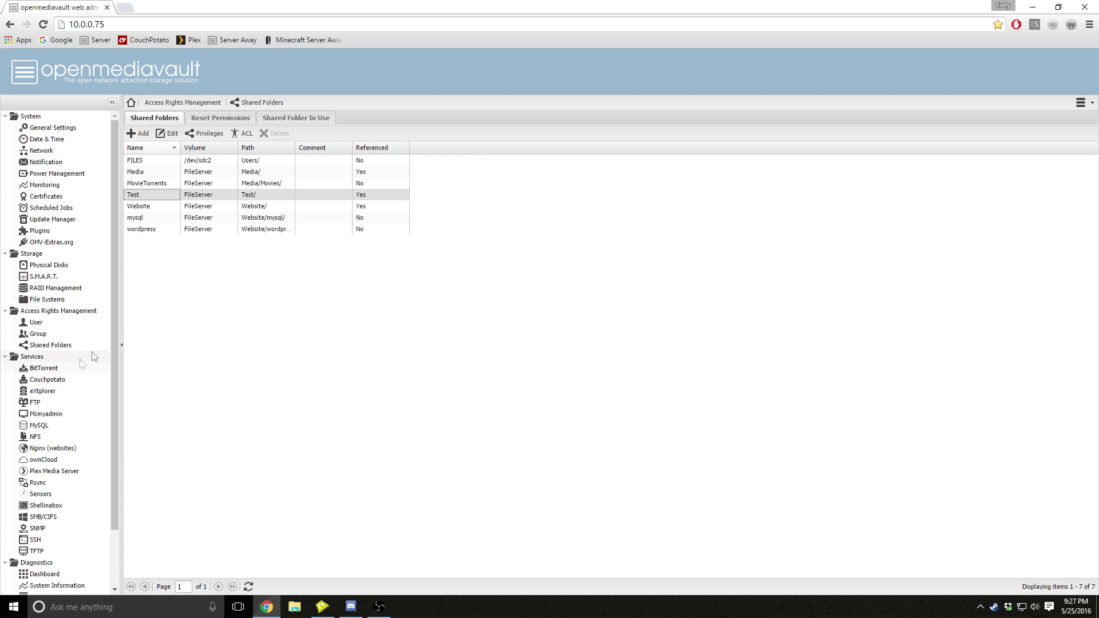
pyautogui.scroll(-2, 115, 342)
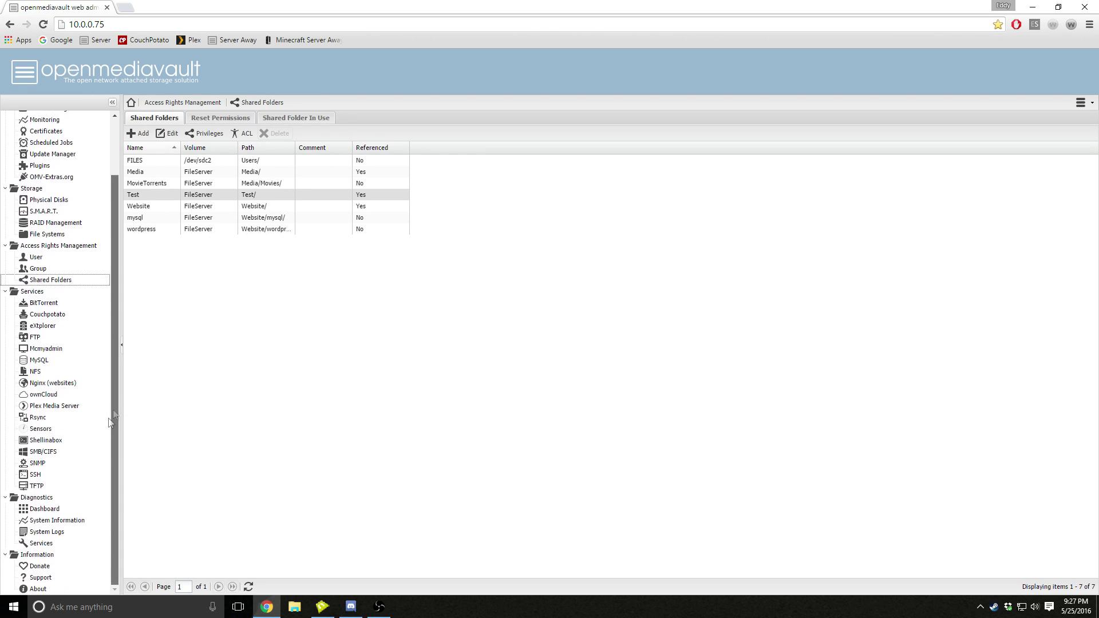
pyautogui.click(46, 452)
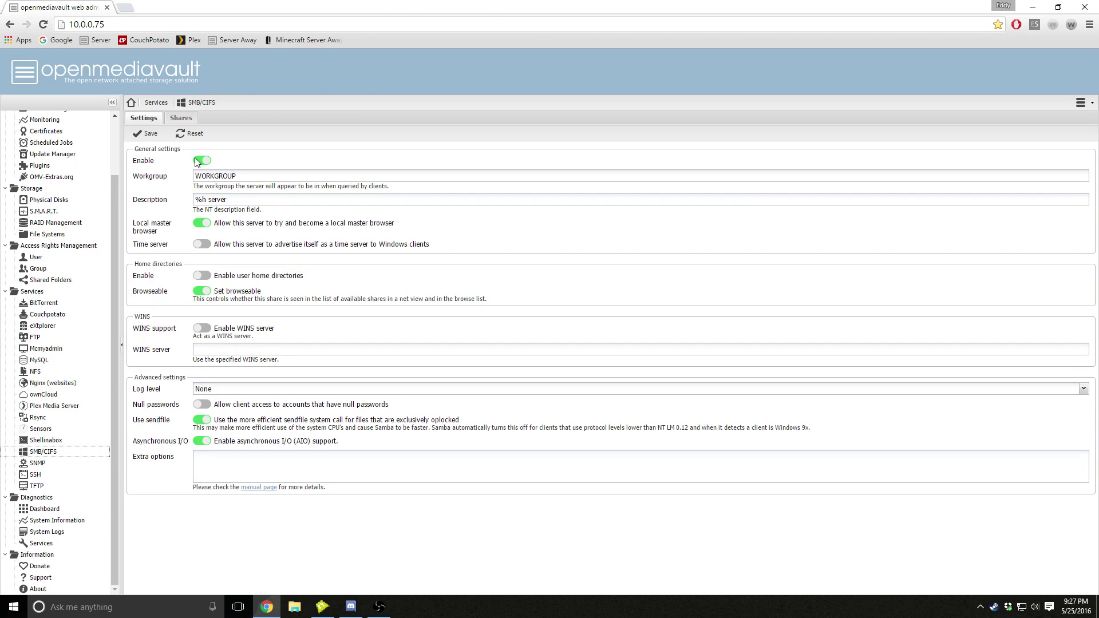
# - On the SMB Shares tab, start adding a share, review the available folders, then cancel
pyautogui.click(181, 118)
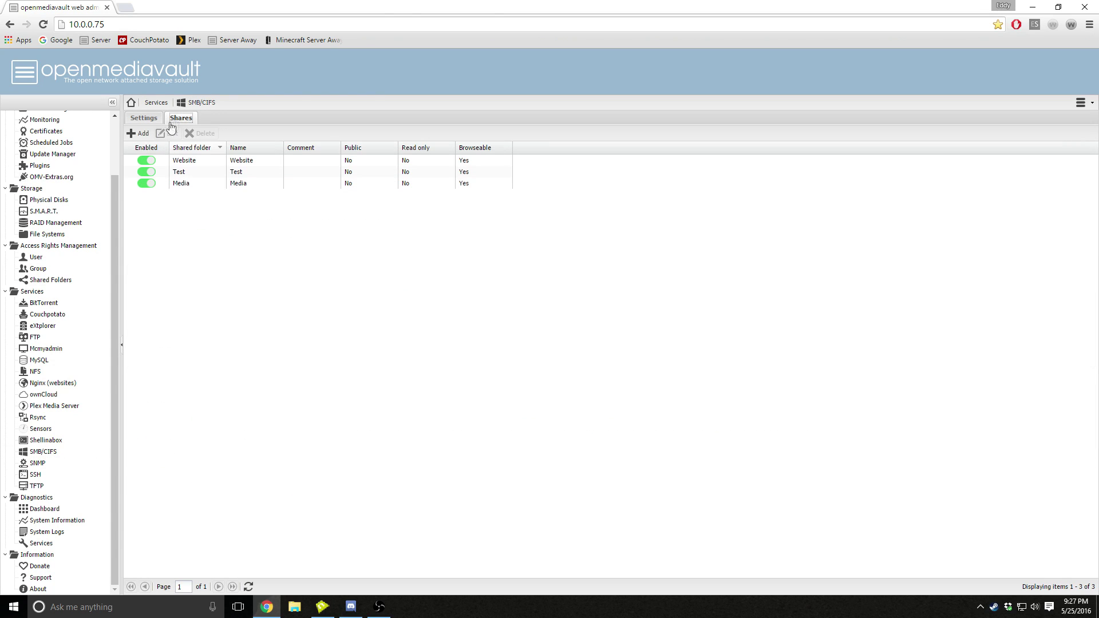
pyautogui.click(137, 133)
pyautogui.click(447, 247)
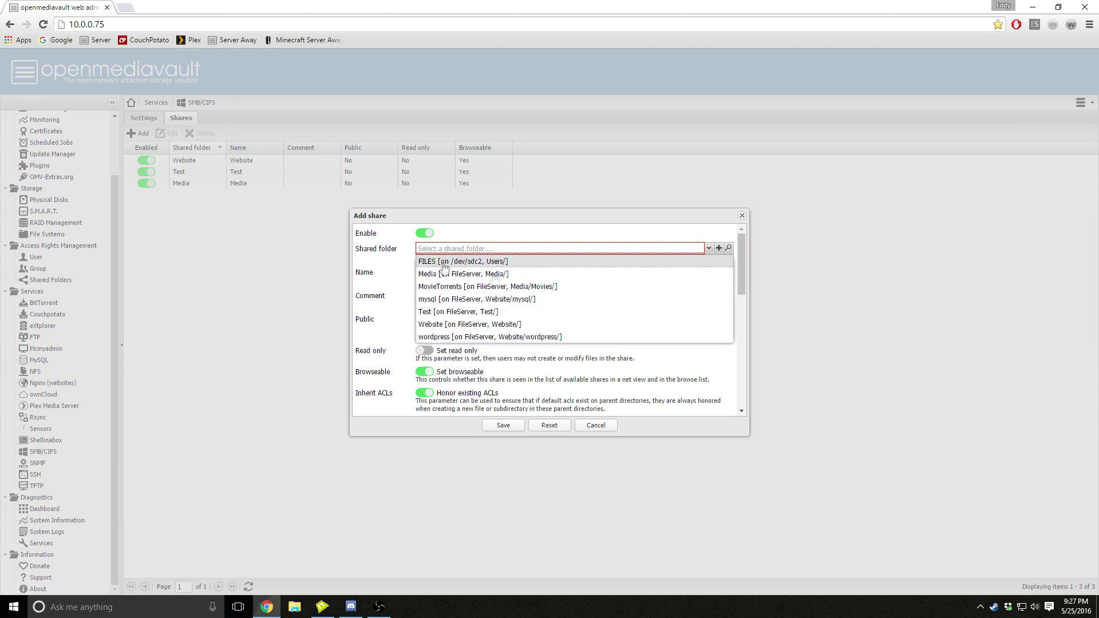
pyautogui.click(368, 278)
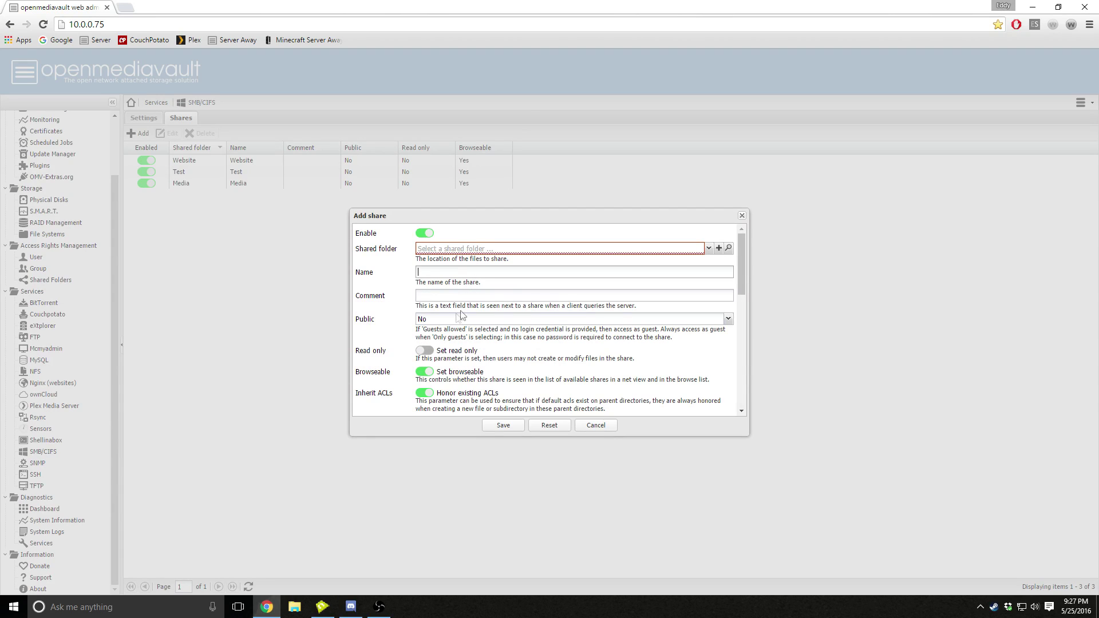
pyautogui.scroll(-5, 412, 333)
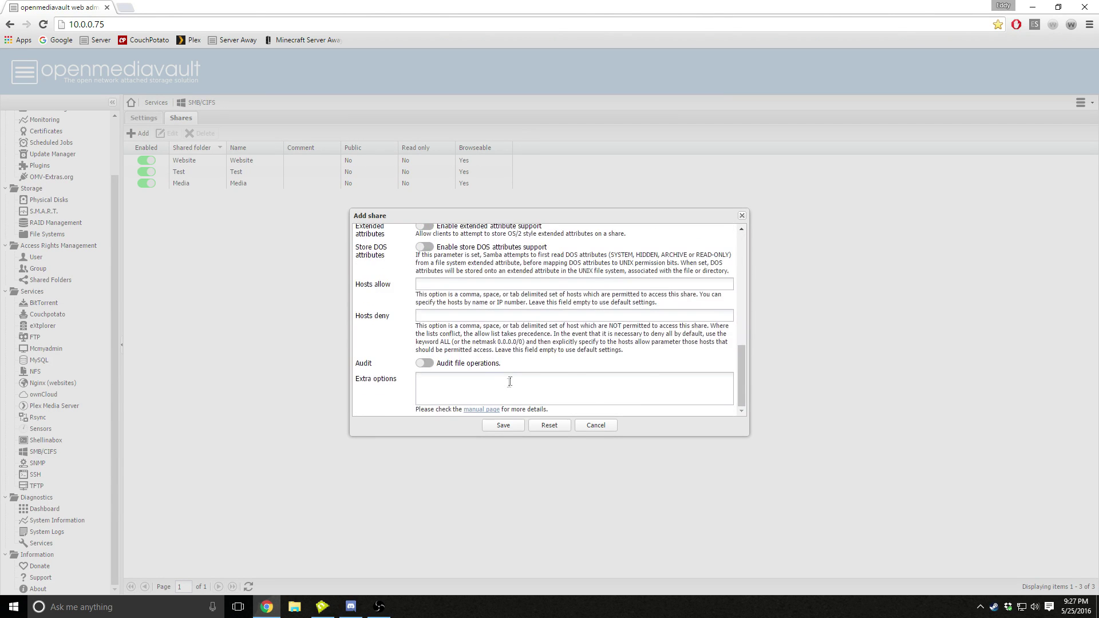
pyautogui.scroll(5, 438, 277)
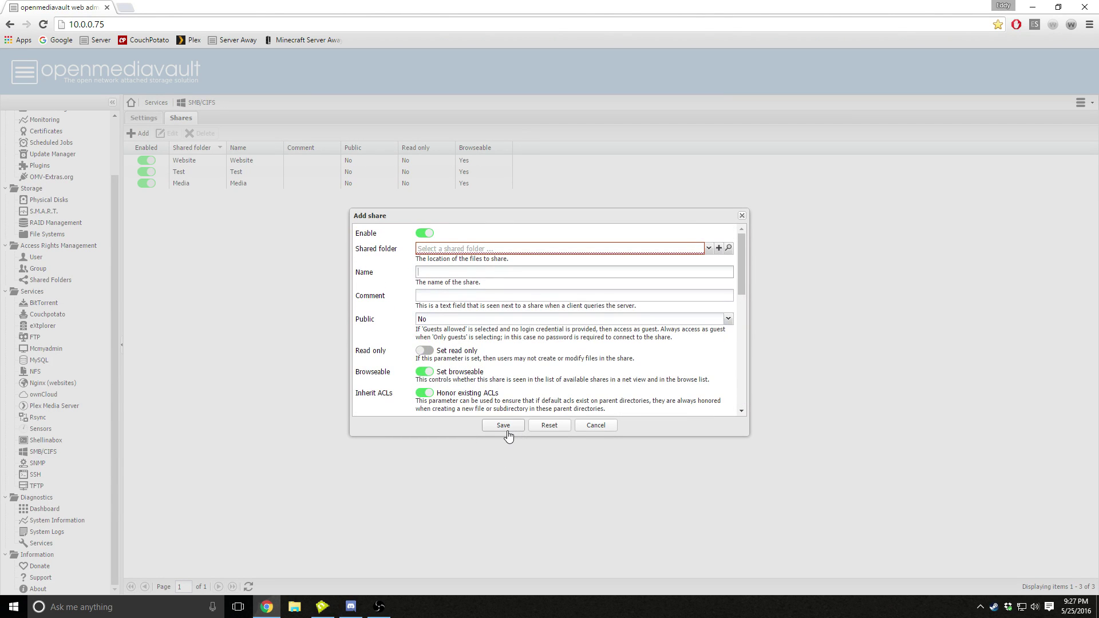
pyautogui.click(596, 425)
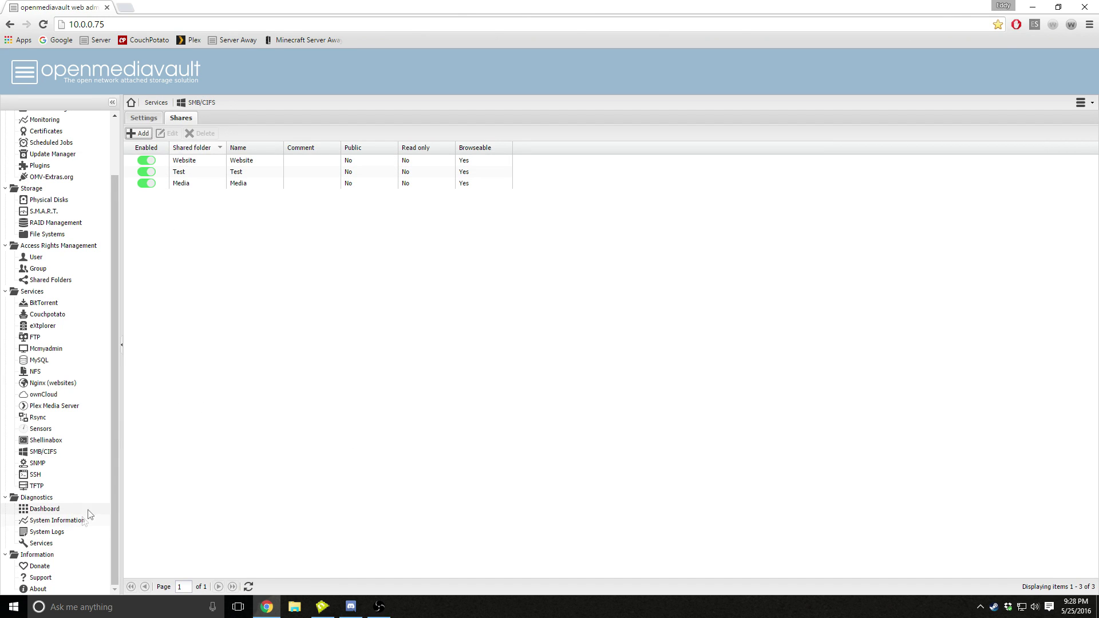
pyautogui.click(60, 407)
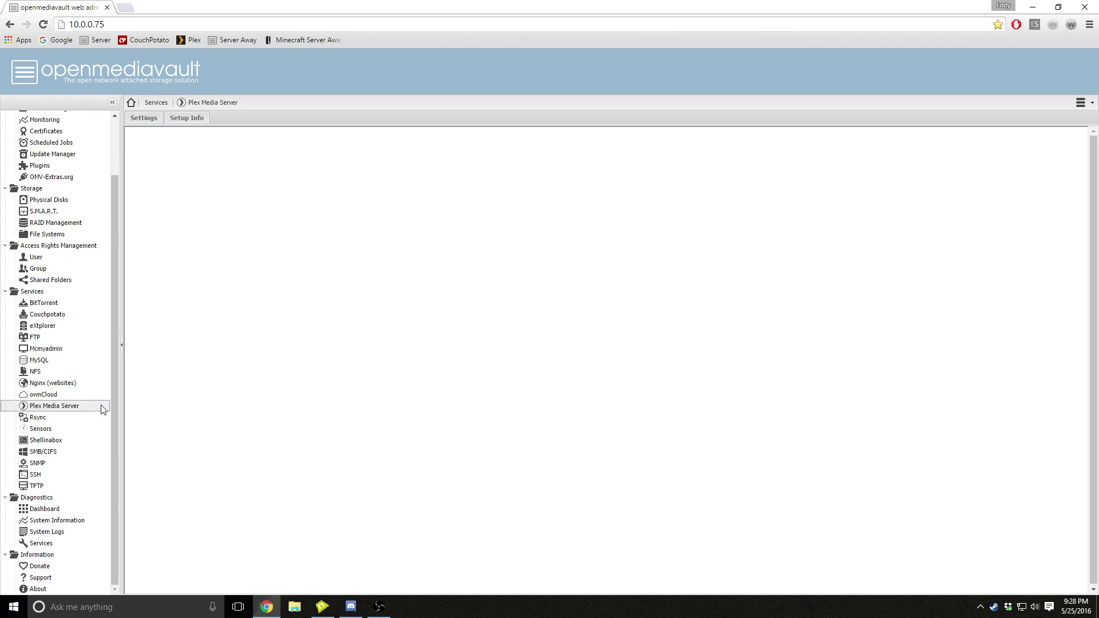
# - Keep FileServer as the Plex database volume and open the Plex web client
pyautogui.click(141, 119)
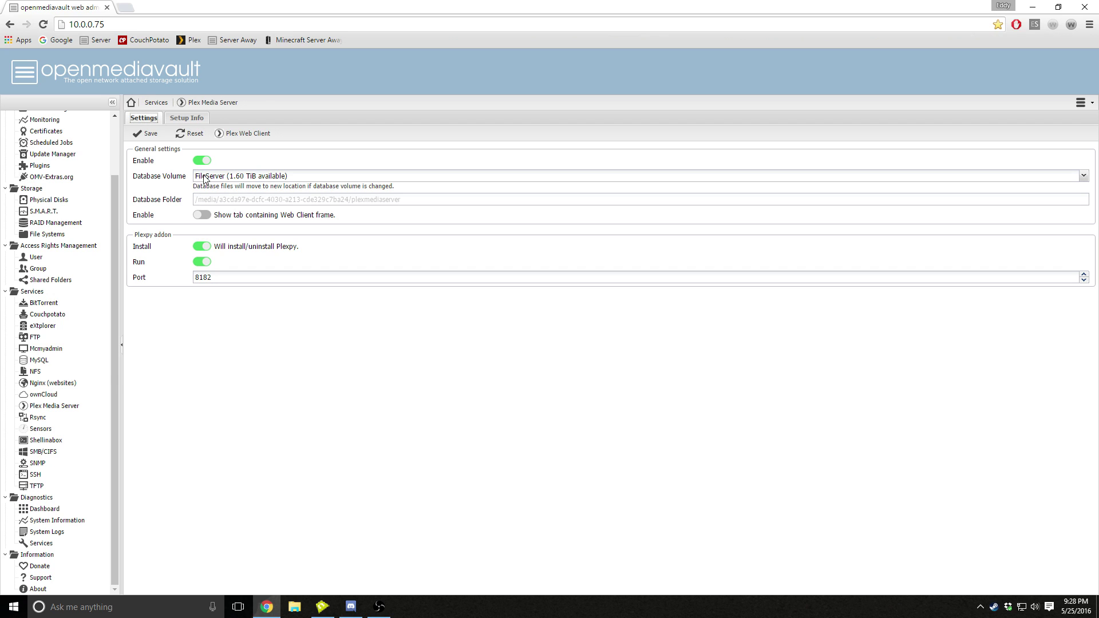
pyautogui.click(221, 177)
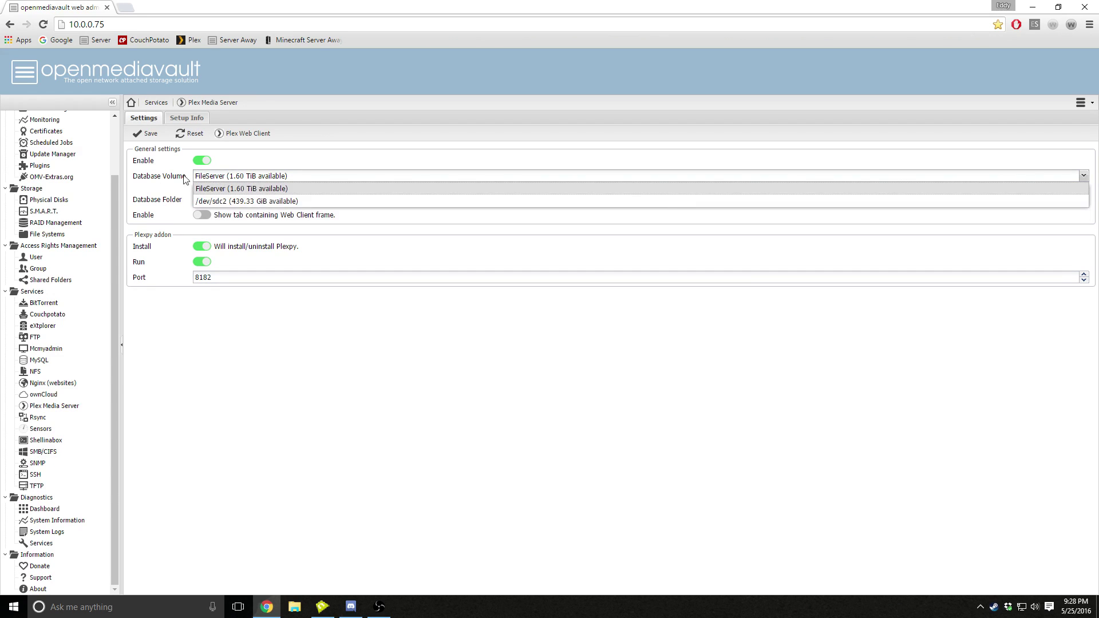
pyautogui.click(280, 152)
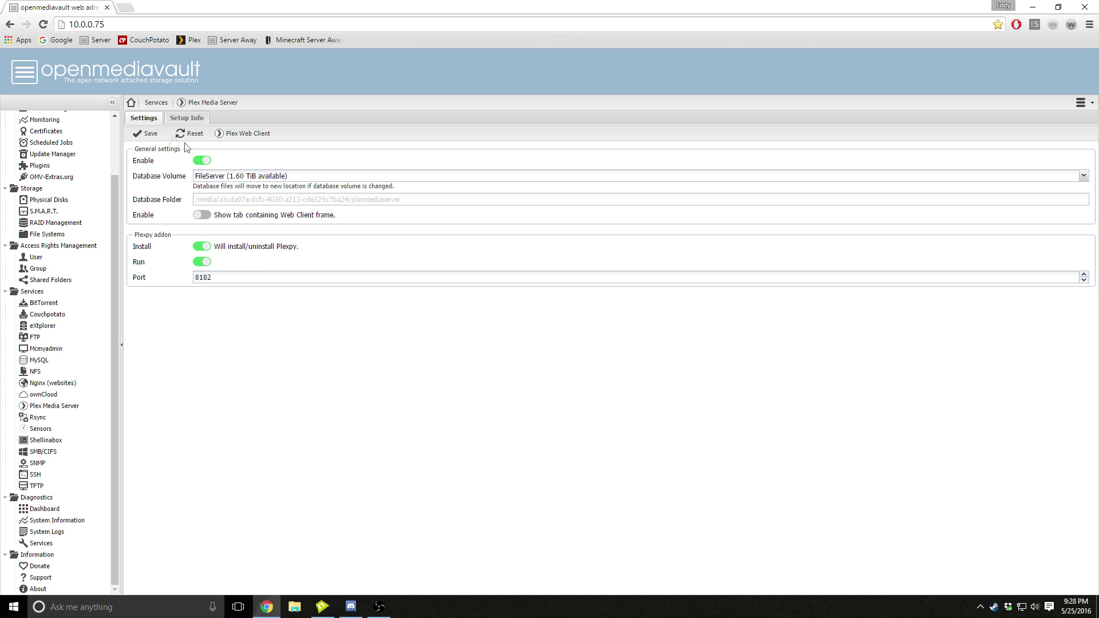
pyautogui.click(234, 135)
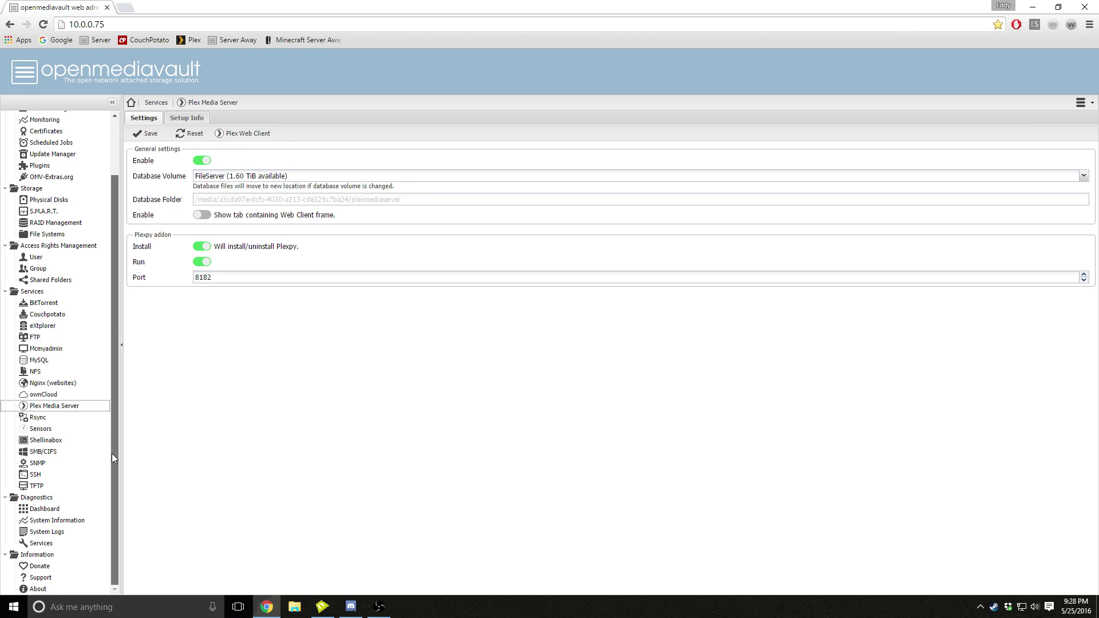
# - Open ZBOXSERVER under the refreshed Network listing in File Explorer
pyautogui.click(58, 452)
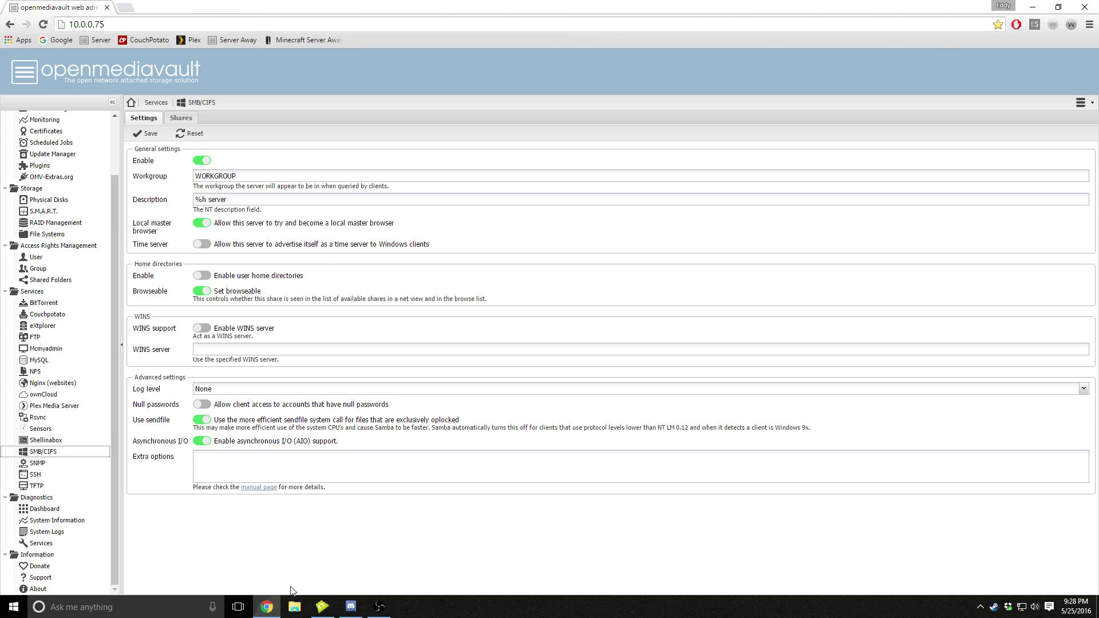
pyautogui.click(294, 607)
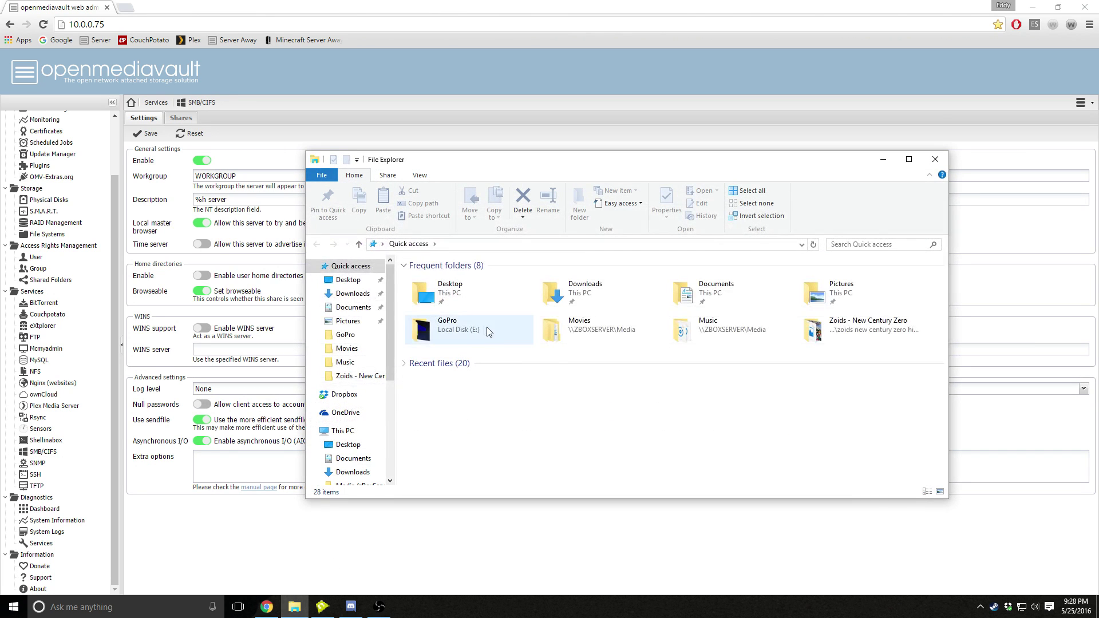
pyautogui.scroll(-5, 349, 378)
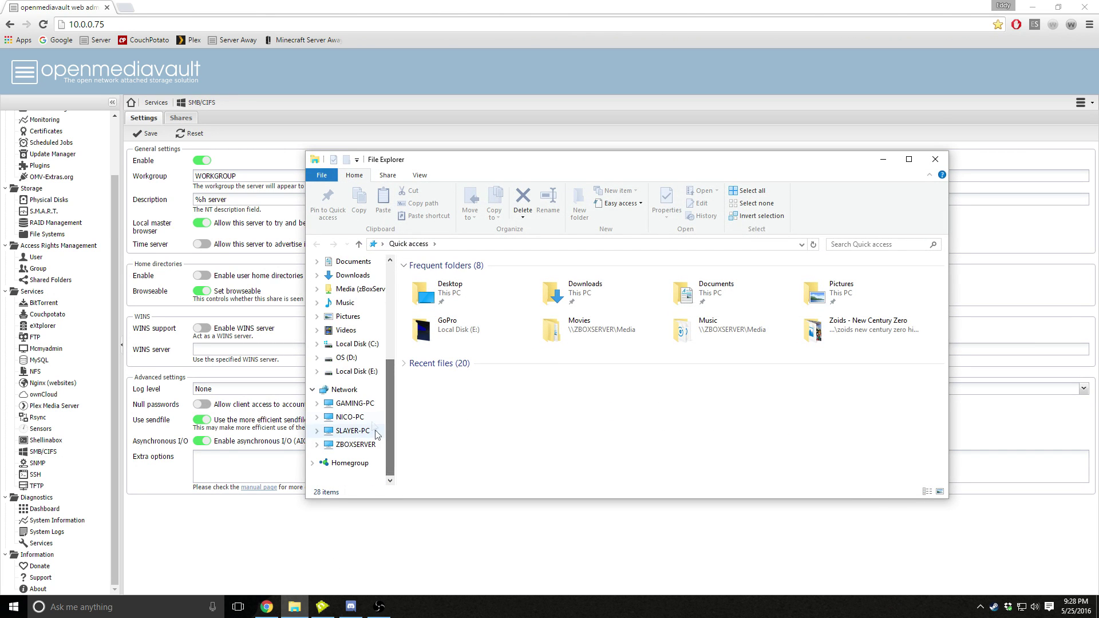
pyautogui.click(344, 390)
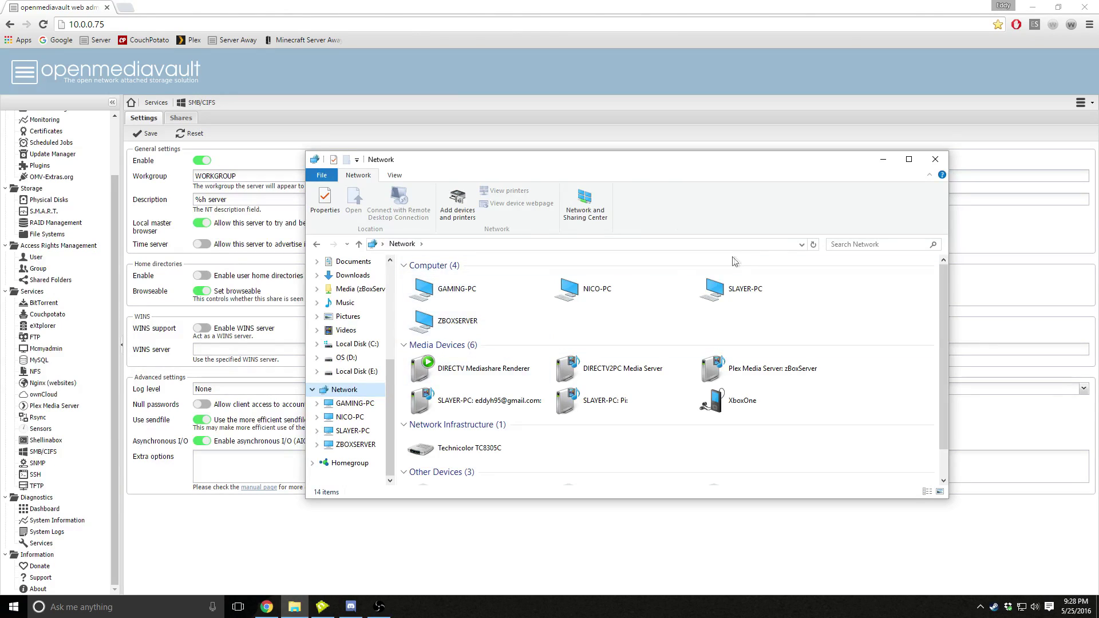
pyautogui.click(813, 245)
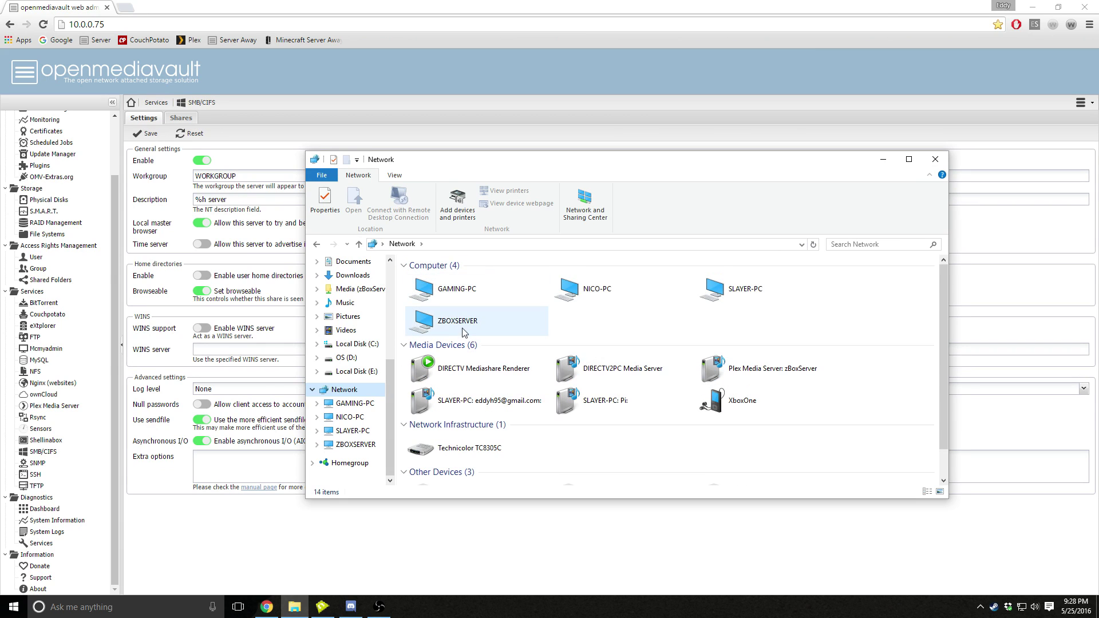
pyautogui.doubleClick(430, 322)
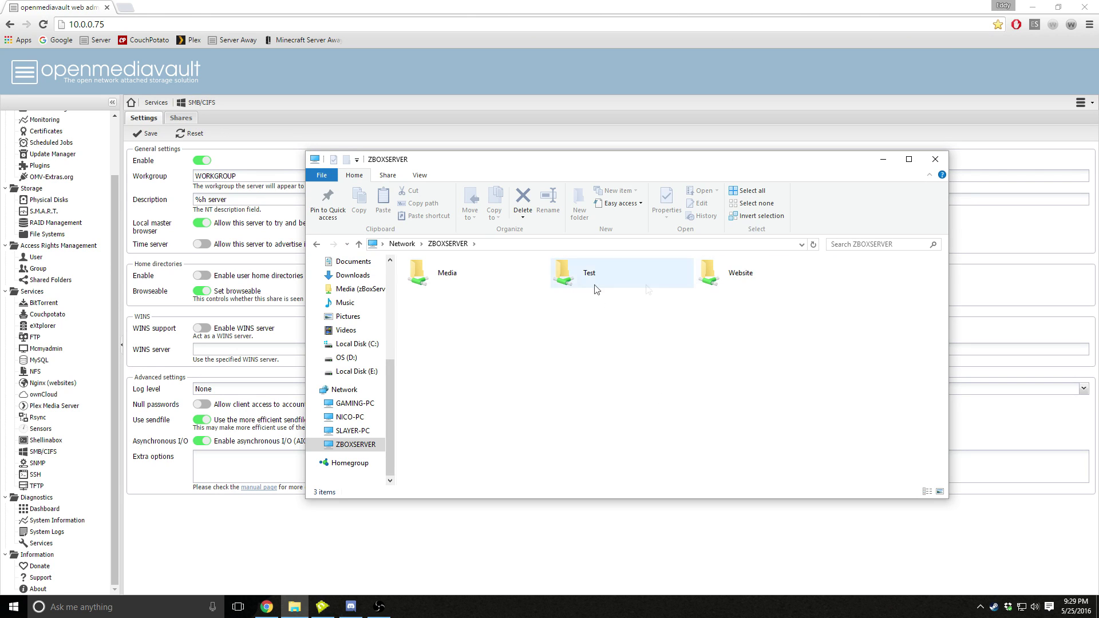
# - Compare ZBOXSERVER's Media, Test and Website shares with the openmediavault list, then close Explorer
pyautogui.moveTo(837, 331); pyautogui.dragTo(370, 258)
pyautogui.moveTo(813, 399); pyautogui.dragTo(385, 276)
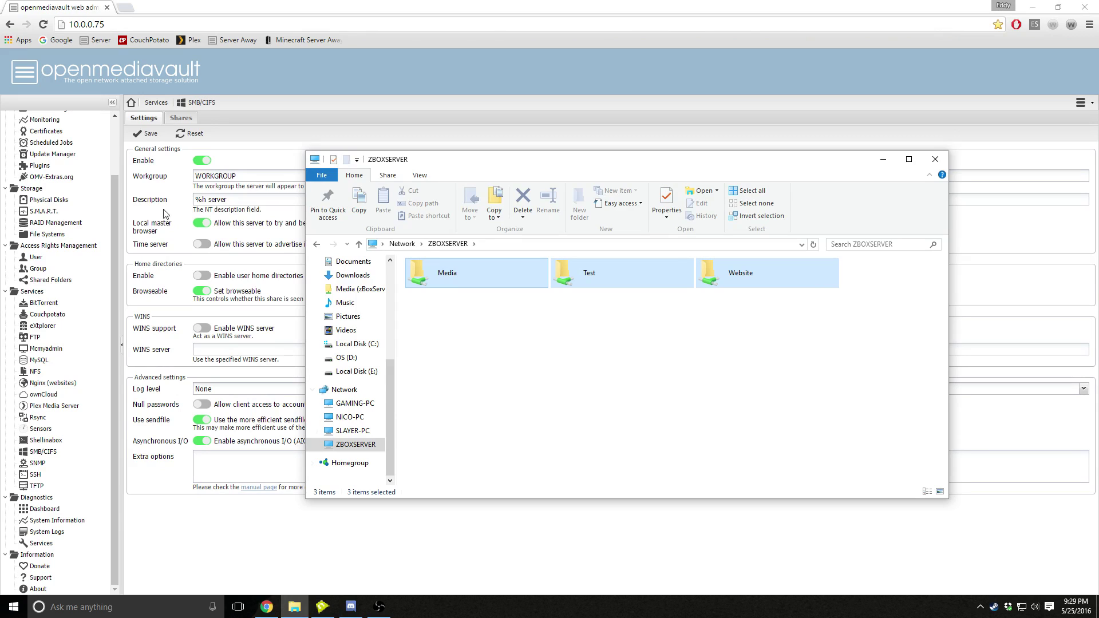
pyautogui.click(181, 118)
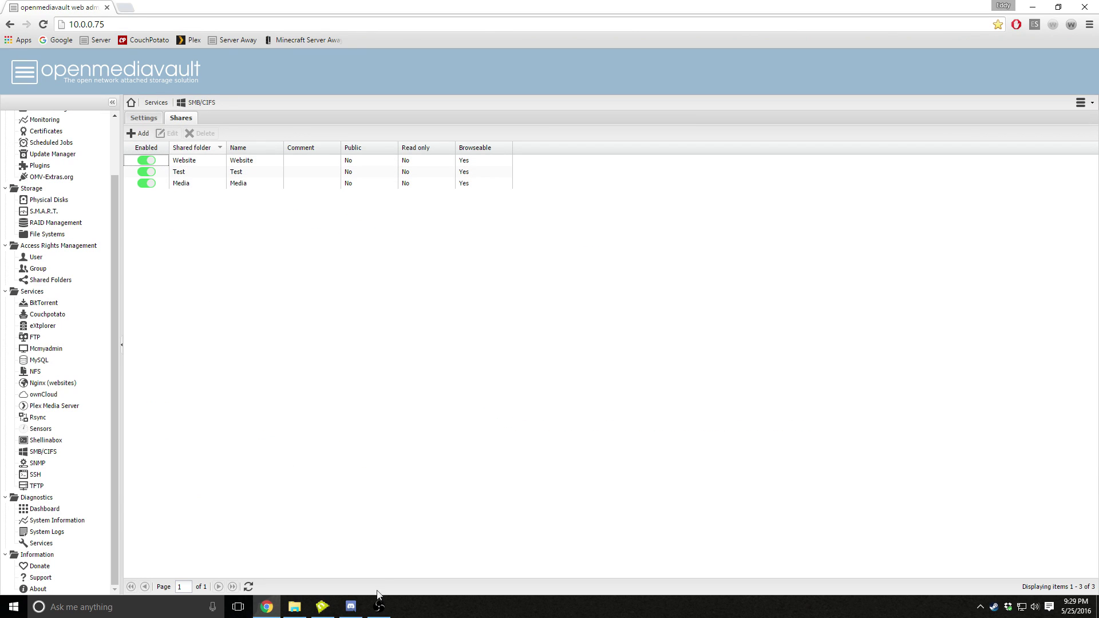
pyautogui.click(294, 606)
pyautogui.click(503, 269)
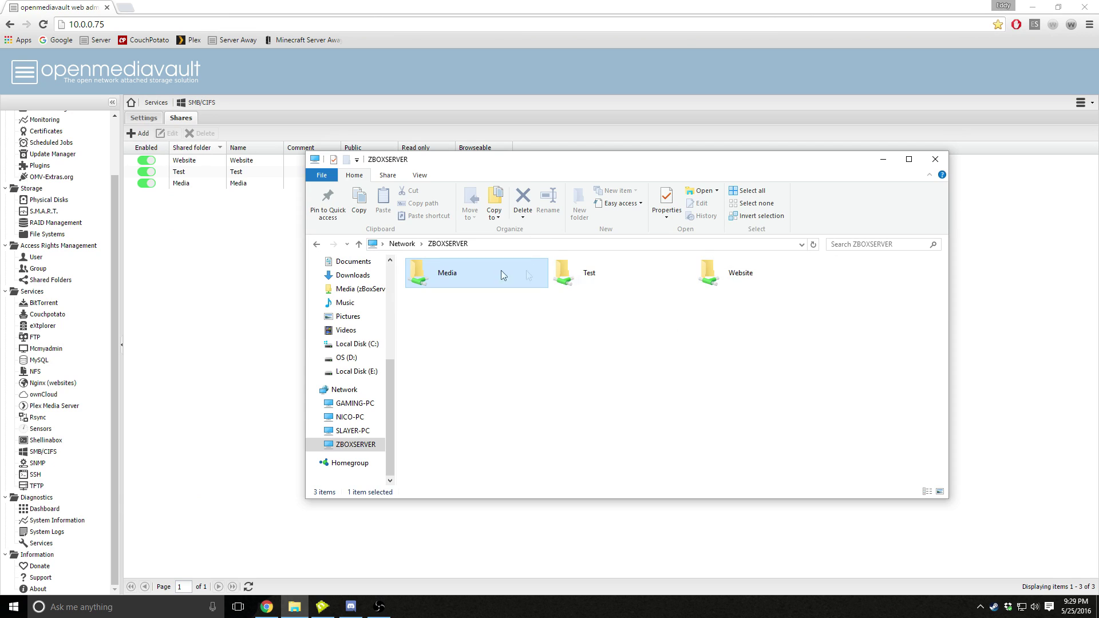
pyautogui.click(451, 312)
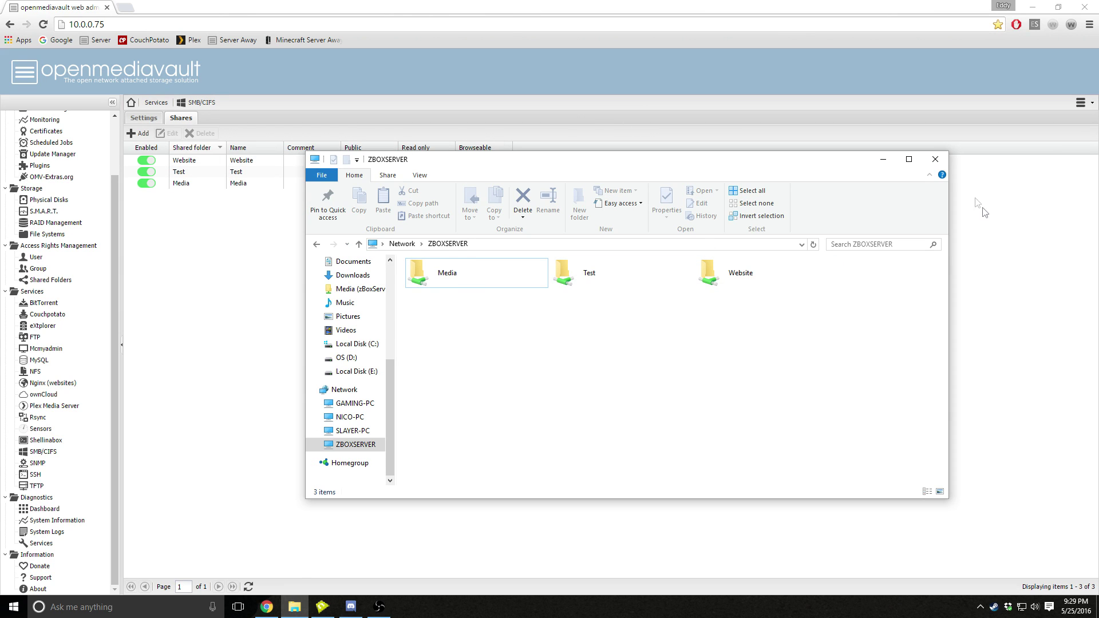
pyautogui.click(935, 155)
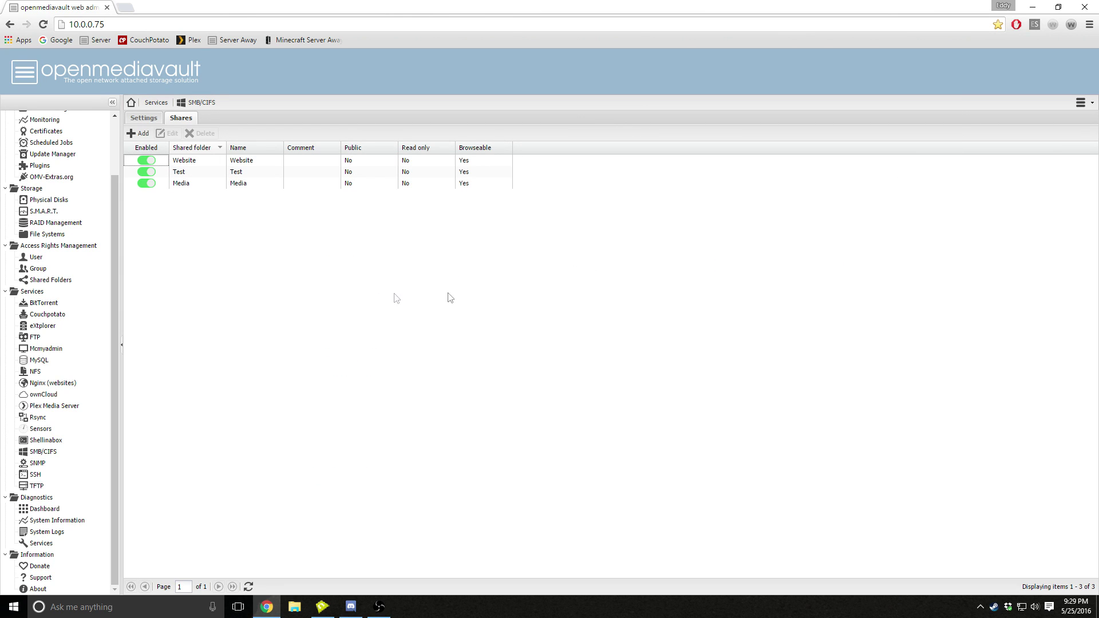
# - Go to Services > Plex Media Server in the navigation tree
pyautogui.moveTo(118, 233); pyautogui.dragTo(115, 392)
pyautogui.scroll(2, 111, 530)
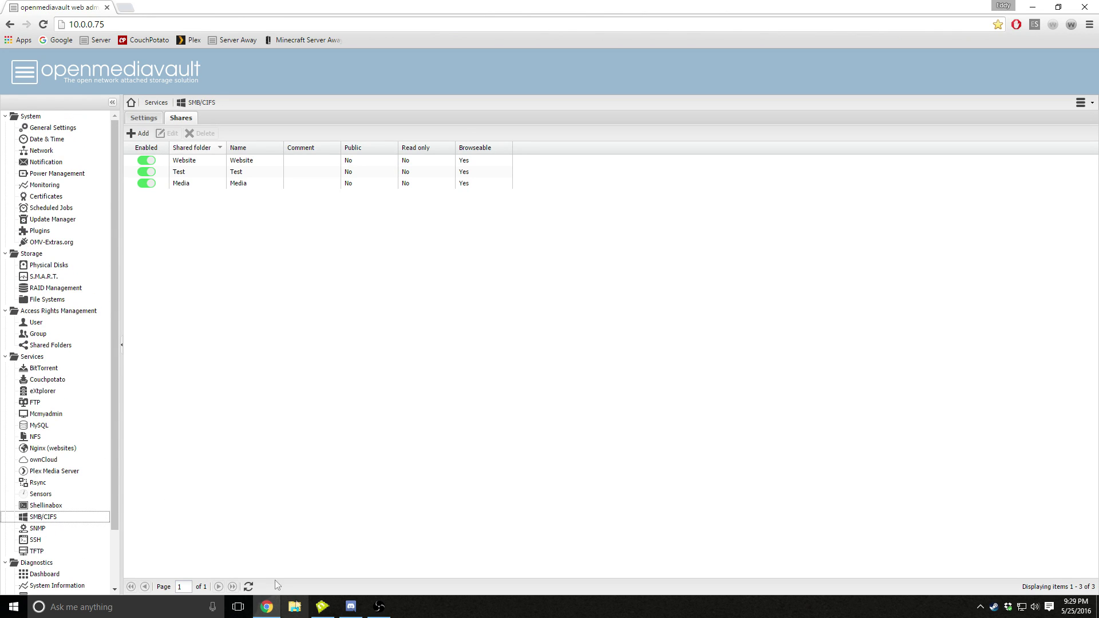
pyautogui.click(43, 472)
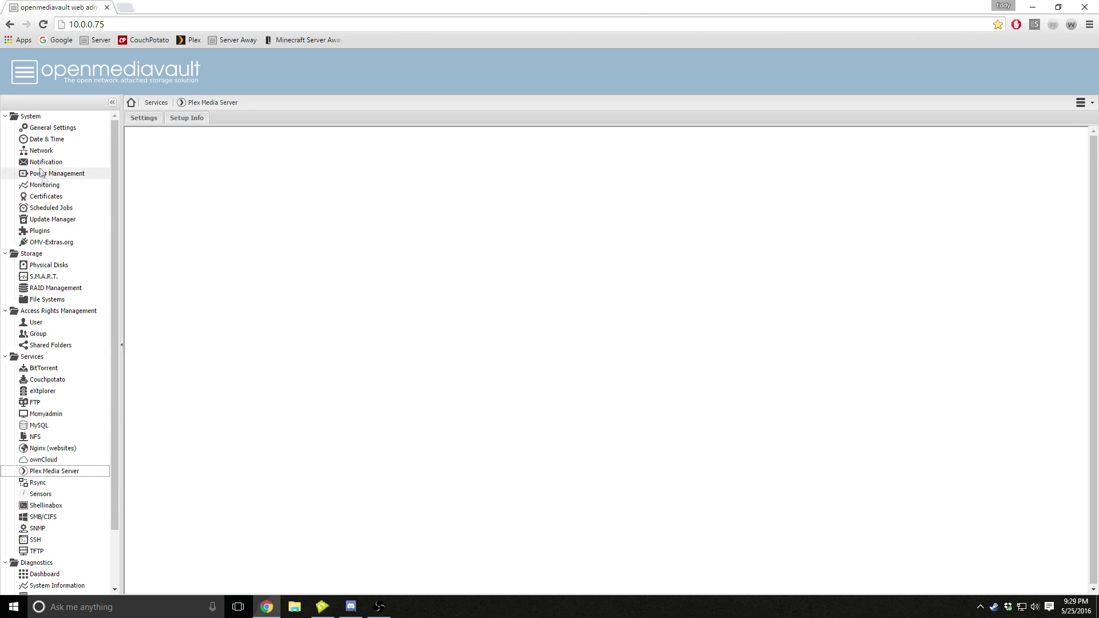